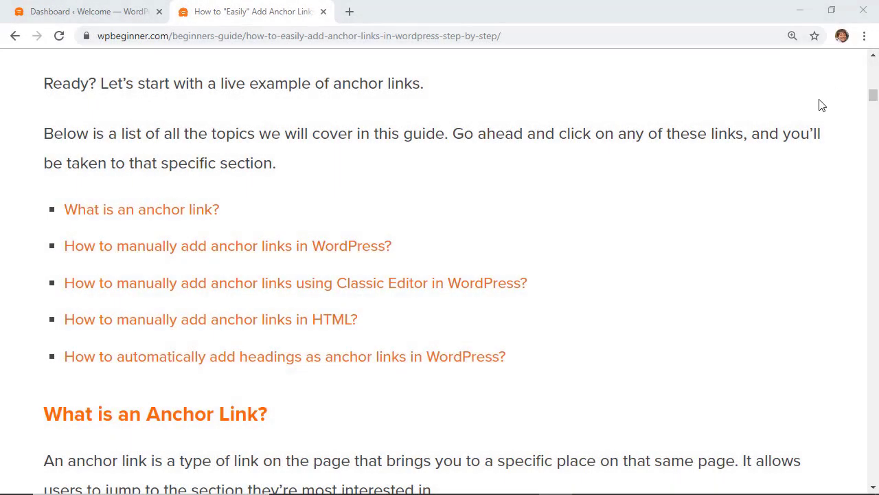
Review the anchor link guide's introduction and topic list, and follow its "How to manually add anchor links in WordPress?" link.
scroll(355, 105, "up", 5)
scroll(354, 103, "down", 6)
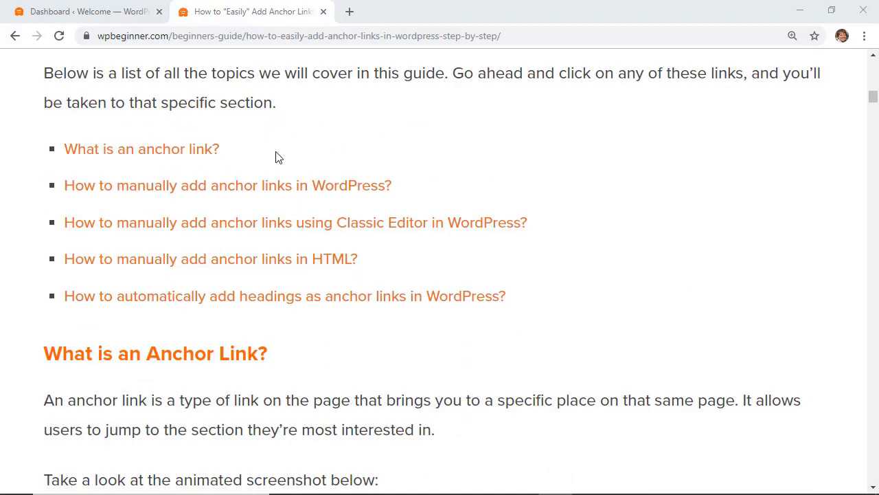
scroll(276, 153, "up", 12)
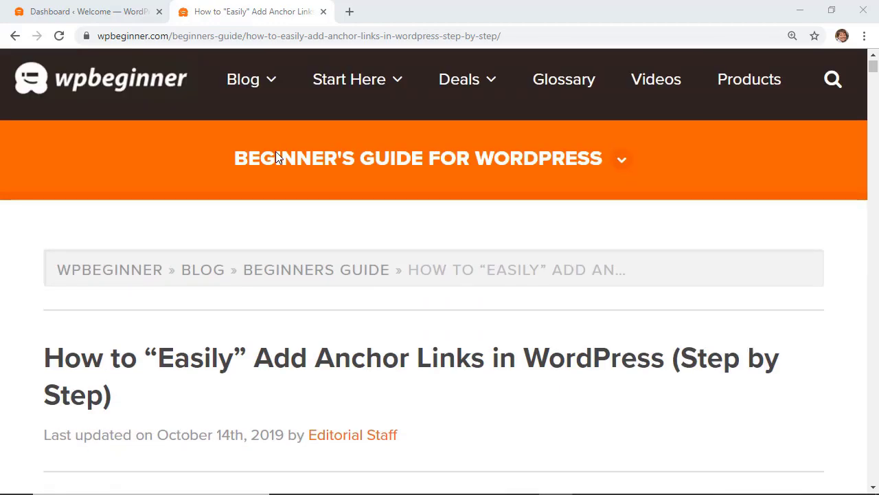
scroll(275, 157, "down", 5)
scroll(275, 155, "up", 2)
scroll(275, 157, "down", 3)
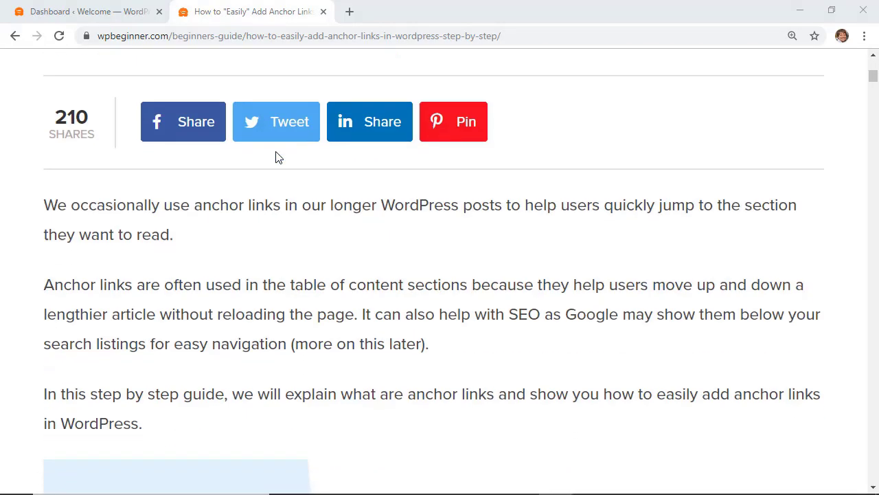
scroll(275, 158, "down", 10)
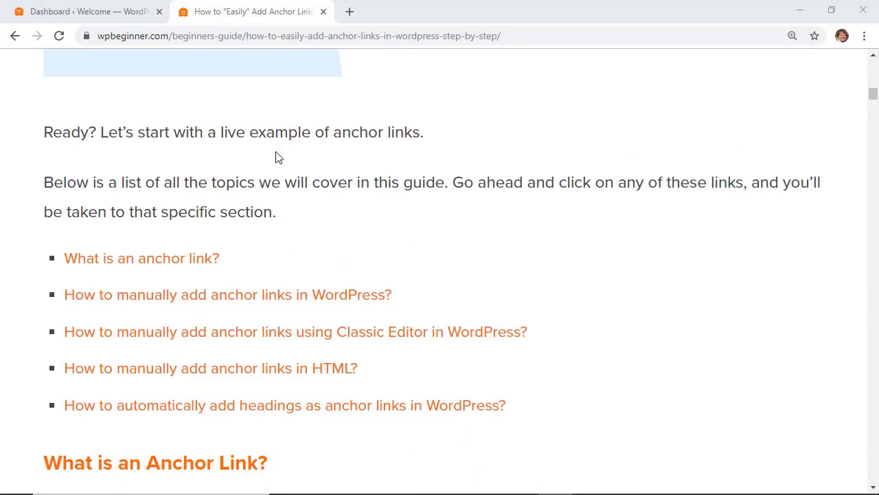
scroll(584, 288, "down", 1)
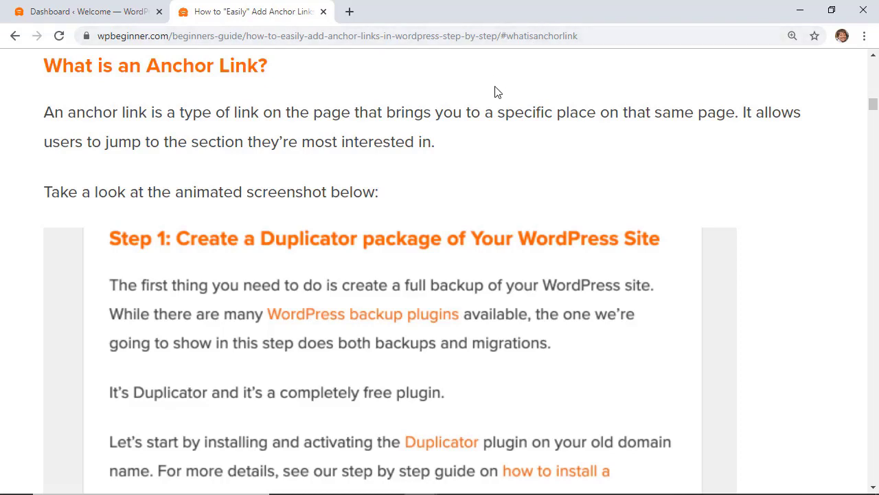
scroll(496, 91, "up", 3)
left_click(378, 173)
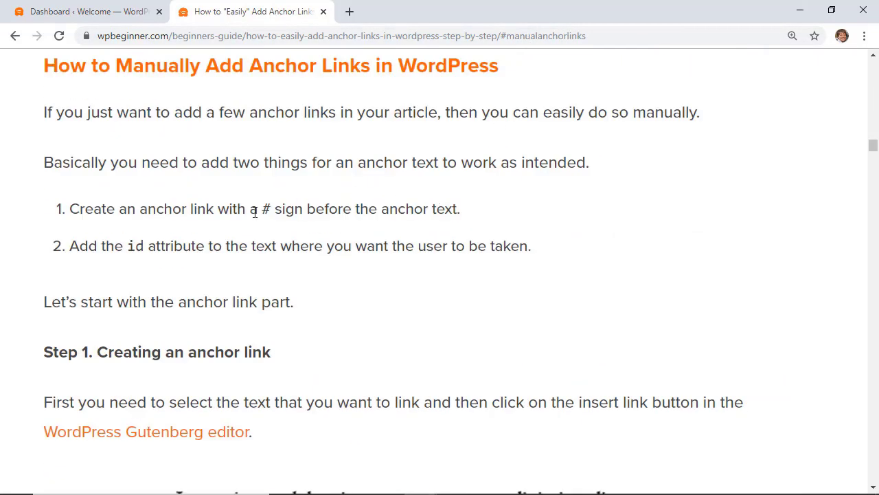
Close the guide and open the "How to Add Anchor Links" post for editing from the WordPress posts list.
left_click(60, 13)
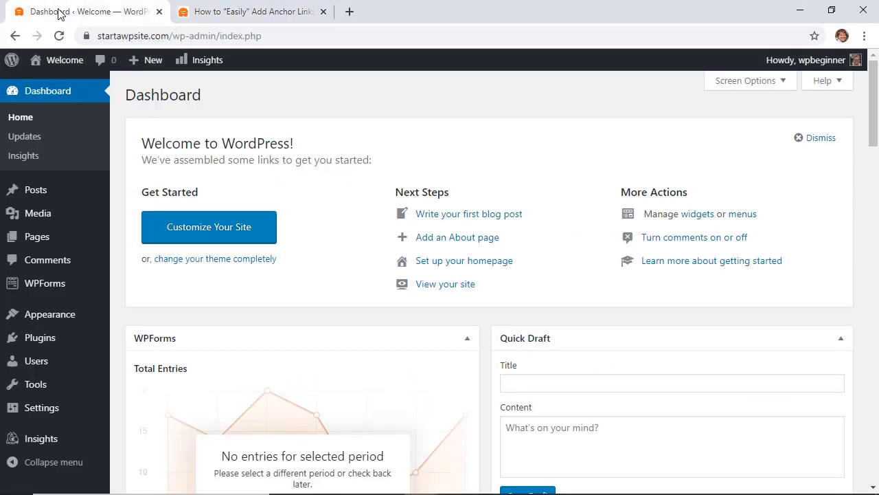
middle_click(277, 14)
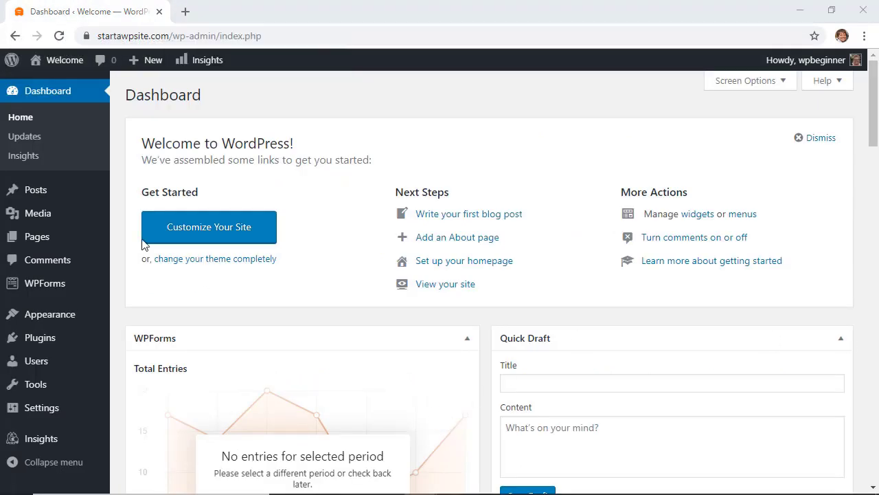
mouse_move(40, 196)
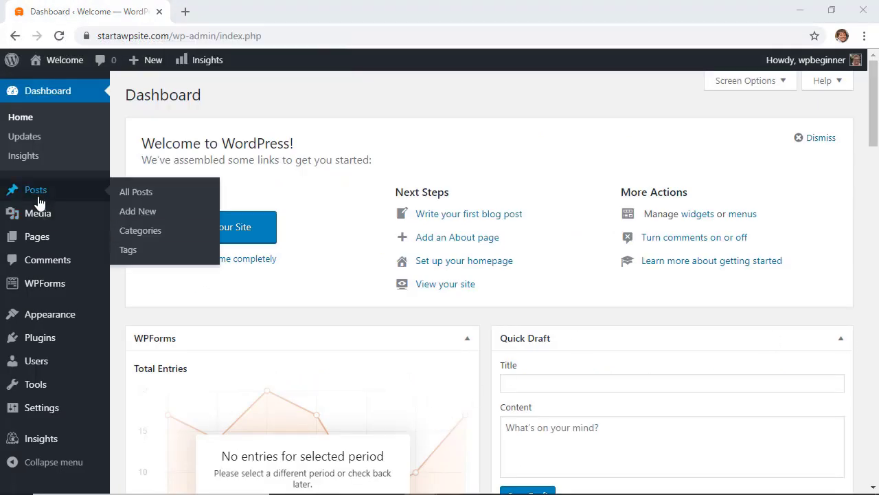
left_click(128, 195)
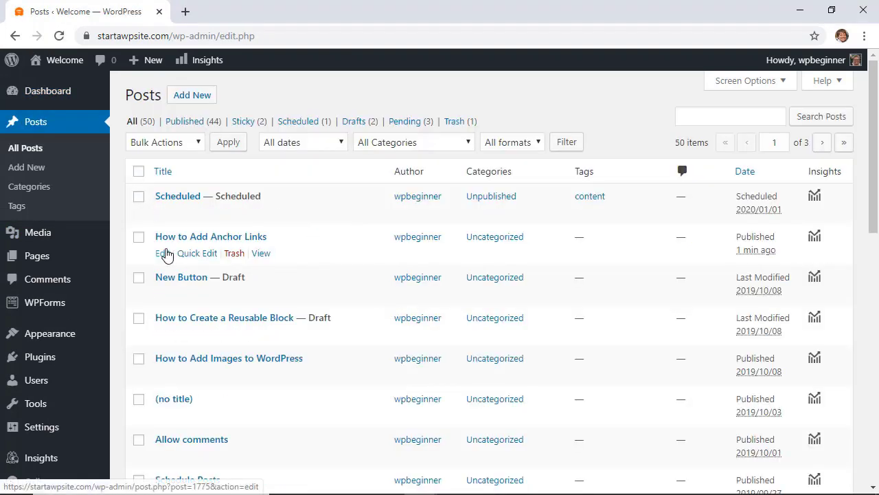
left_click(163, 253)
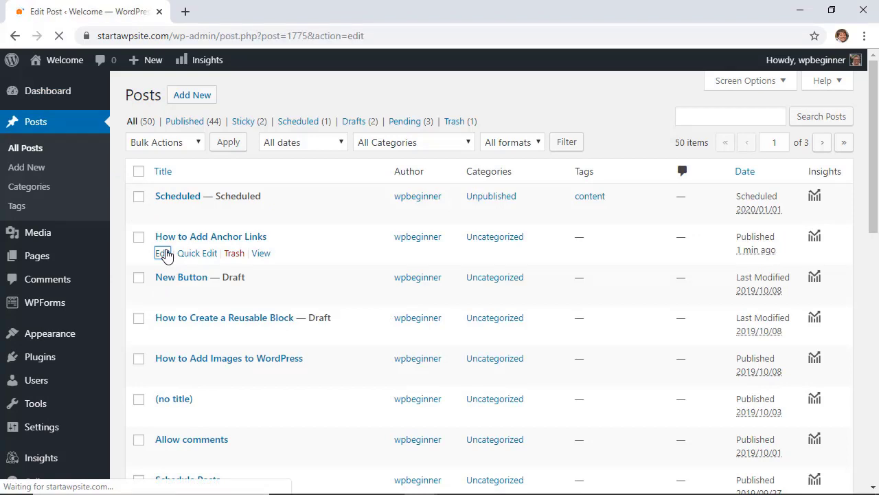
Link the list item "What is an anchor link?" to #what-is-an-anchor-link.
left_click(481, 273)
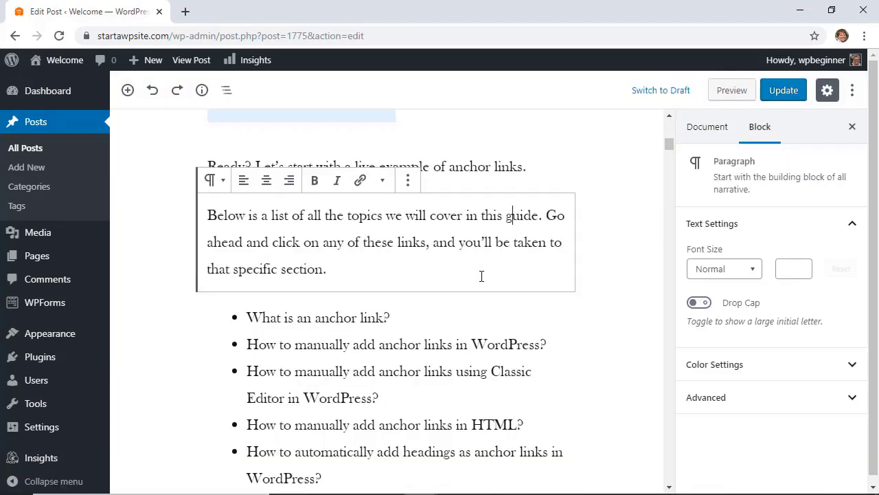
left_click(394, 317)
left_click_drag(393, 317, 250, 316)
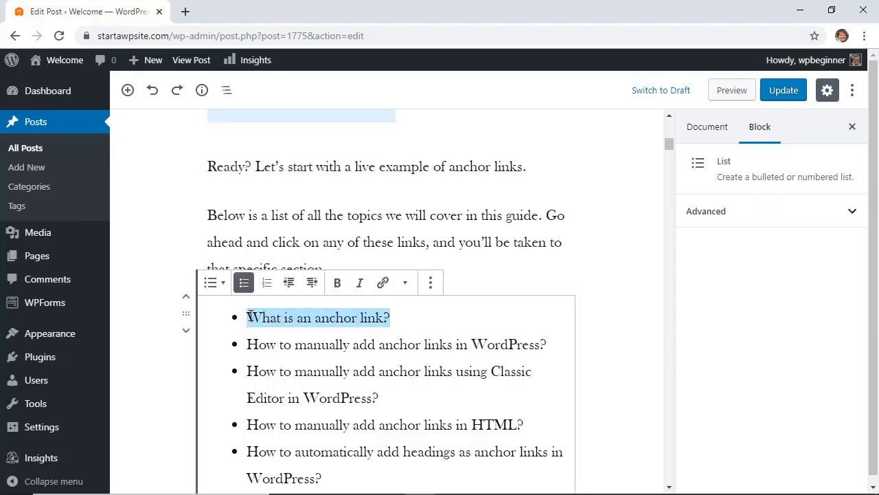
left_click(382, 284)
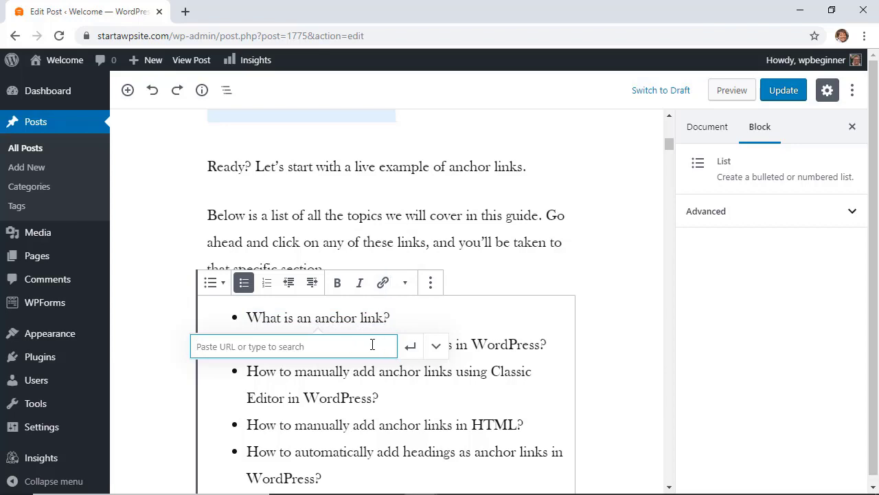
type("s")
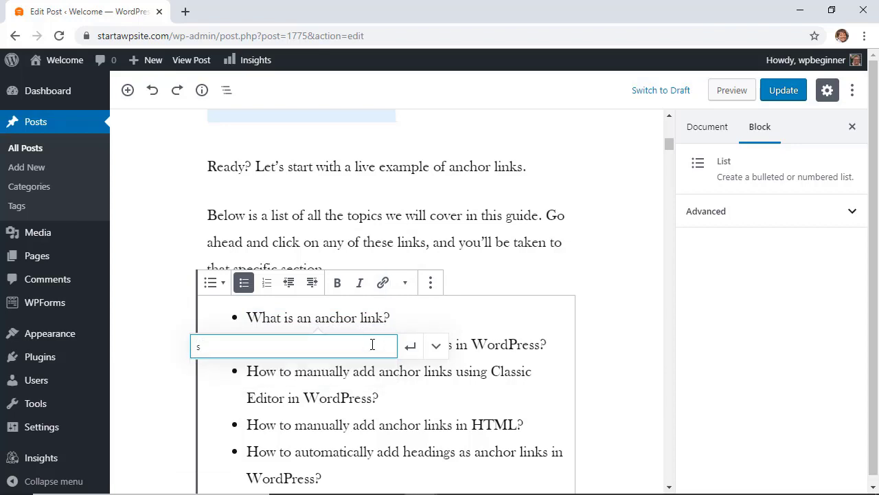
type("c")
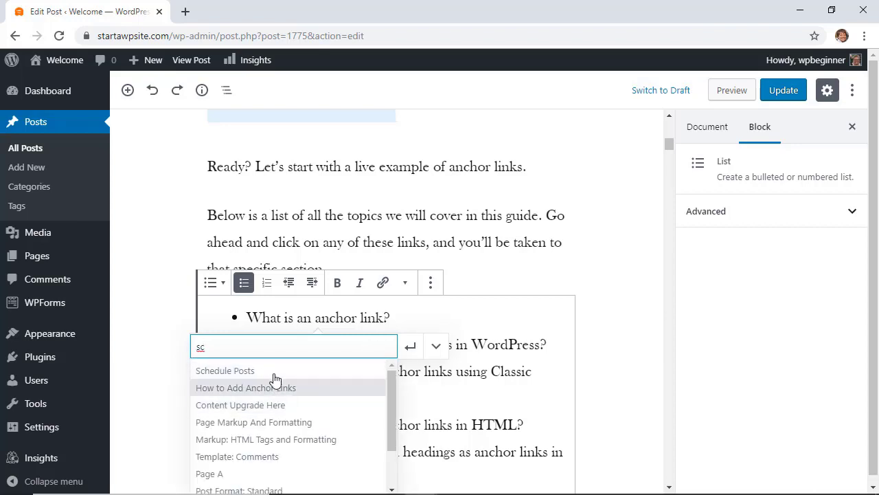
key("BackSpace")
key("BackSpace")
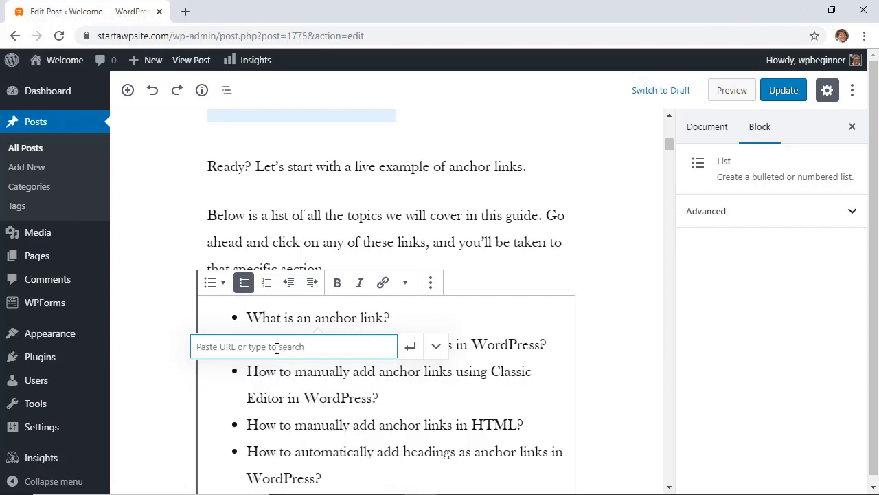
type("#what-is-an-anchor-link")
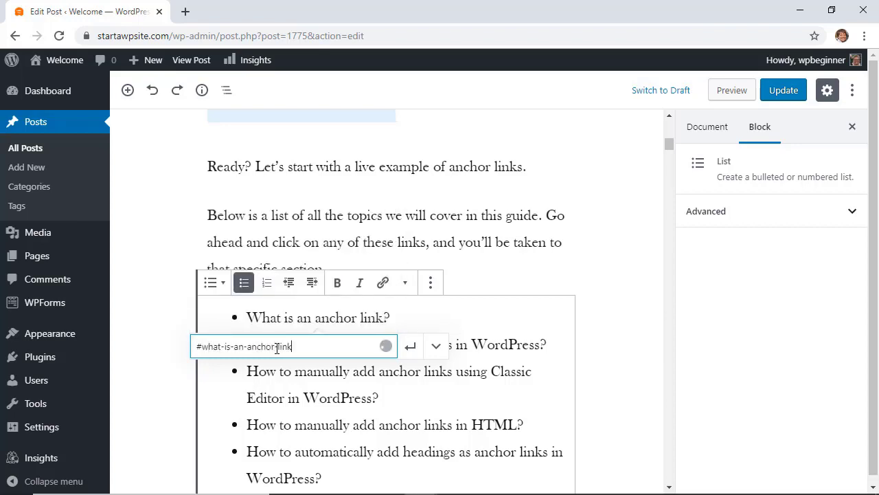
left_click(412, 348)
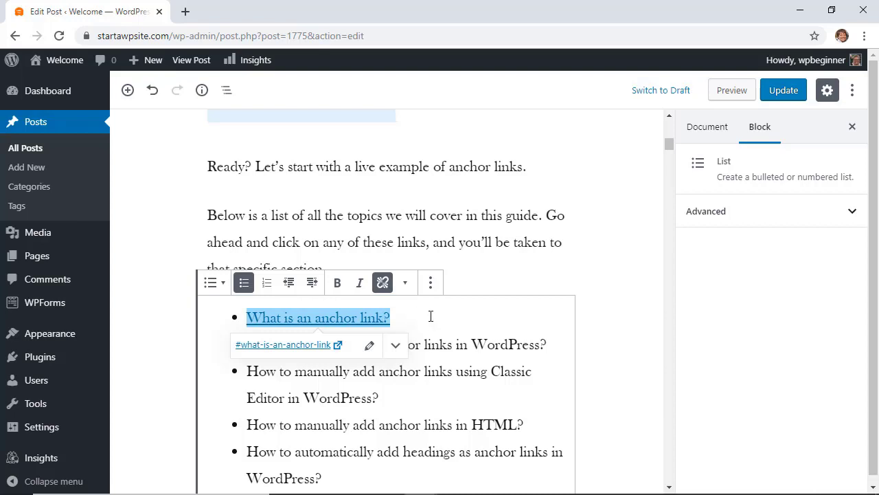
Inspect the link target of the "What is an anchor link?" list item.
left_click(334, 314)
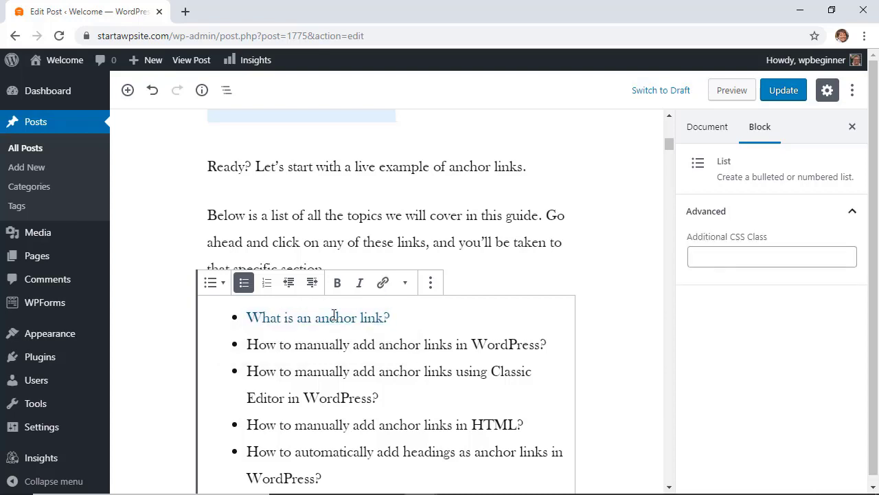
triple_click(337, 318)
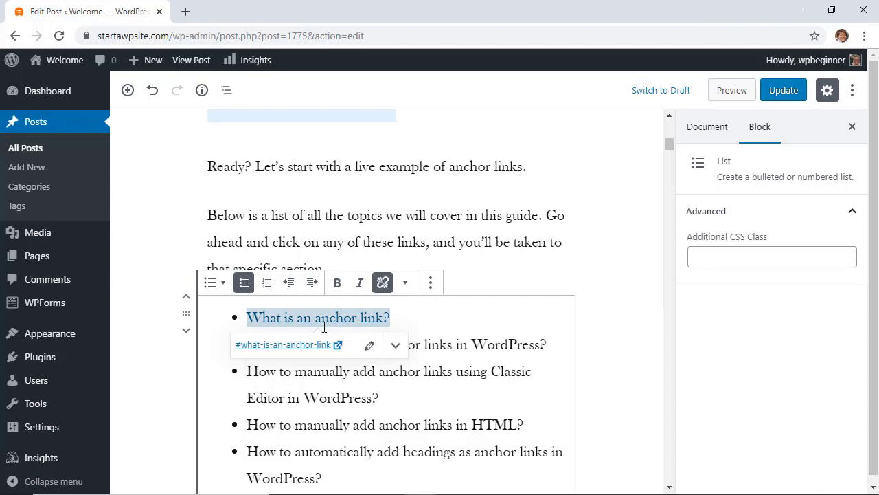
left_click(334, 327)
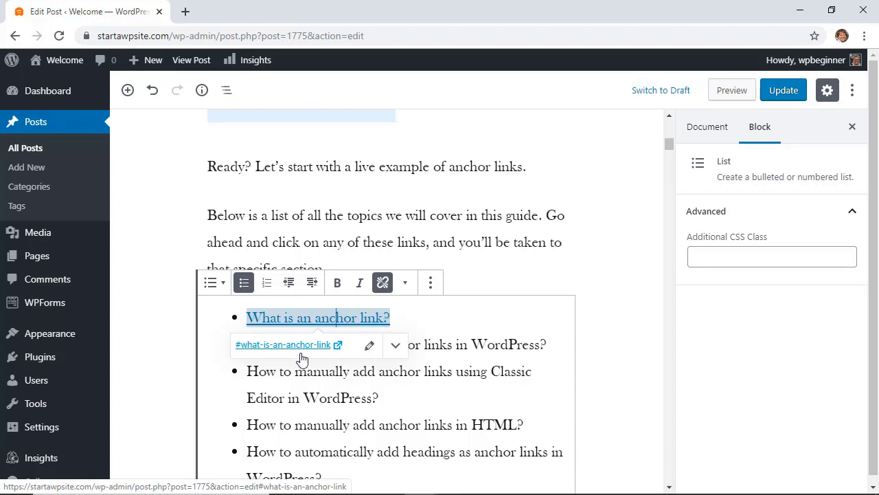
key("Tab")
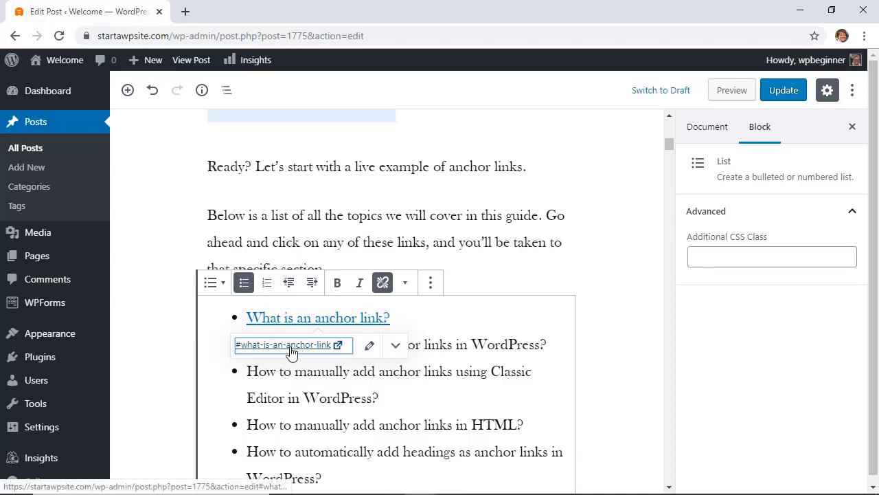
left_click(453, 321)
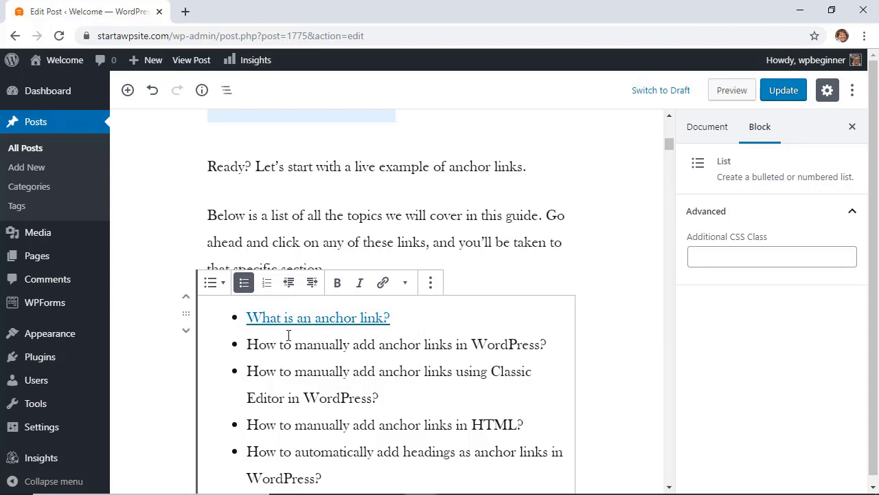
Open the HTML Anchor setting in the advanced settings of the "What is an Anchor Link?" heading.
scroll(533, 324, "down", 3)
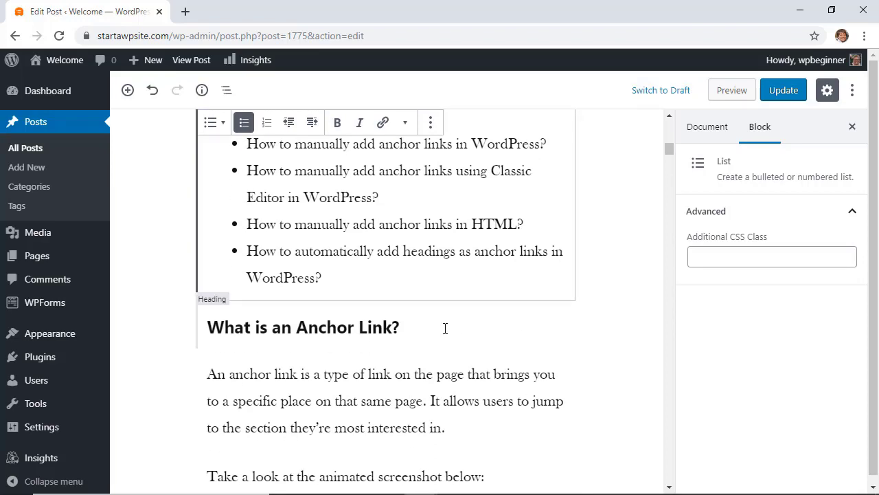
left_click(415, 332)
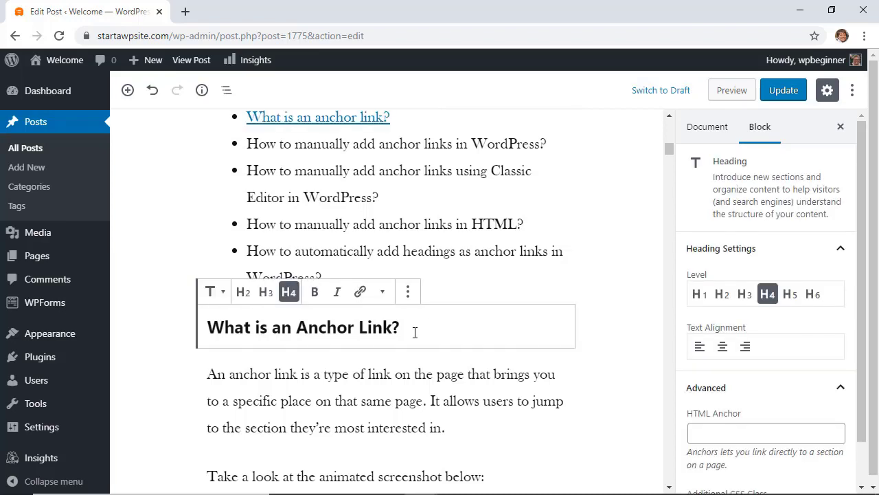
mouse_move(415, 333)
left_mouse_down()
mouse_move(206, 329)
mouse_move(330, 348)
mouse_move(404, 334)
left_mouse_up()
left_click(810, 399)
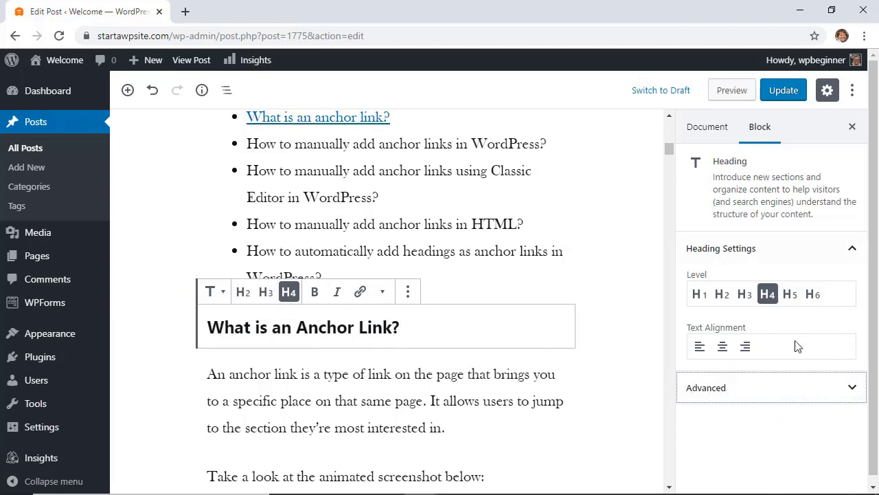
left_click(712, 397)
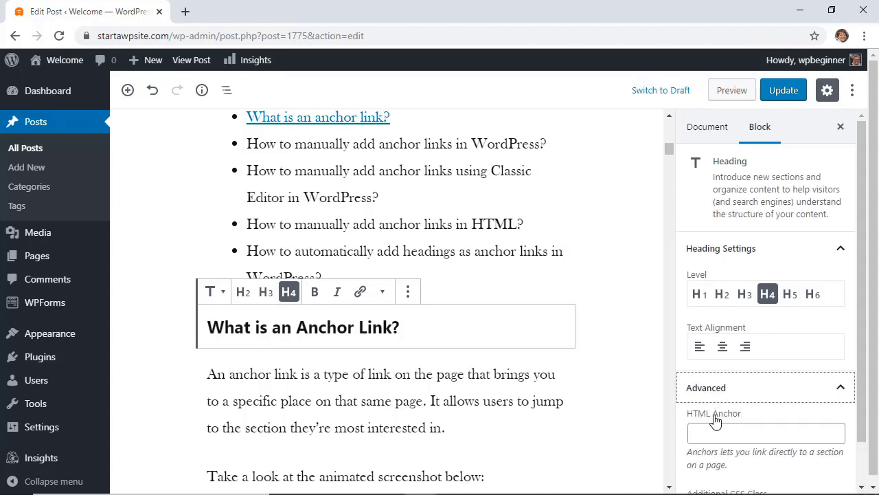
scroll(715, 419, "down", 2)
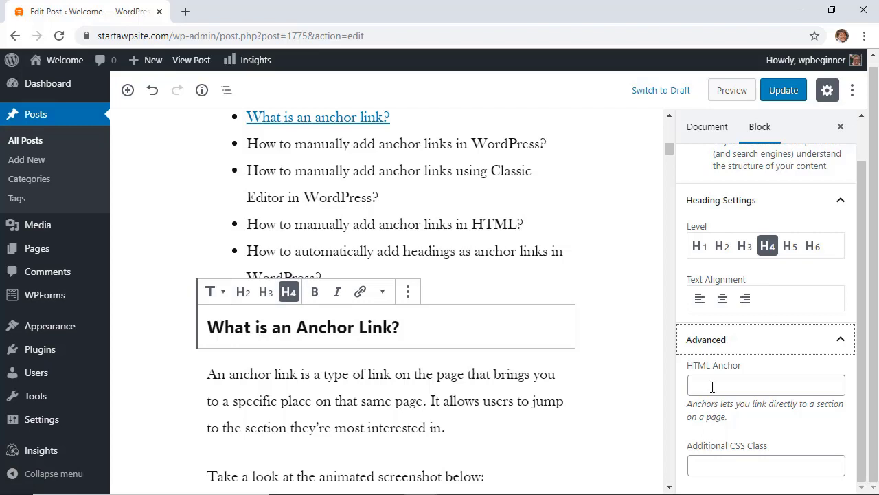
left_click(712, 386)
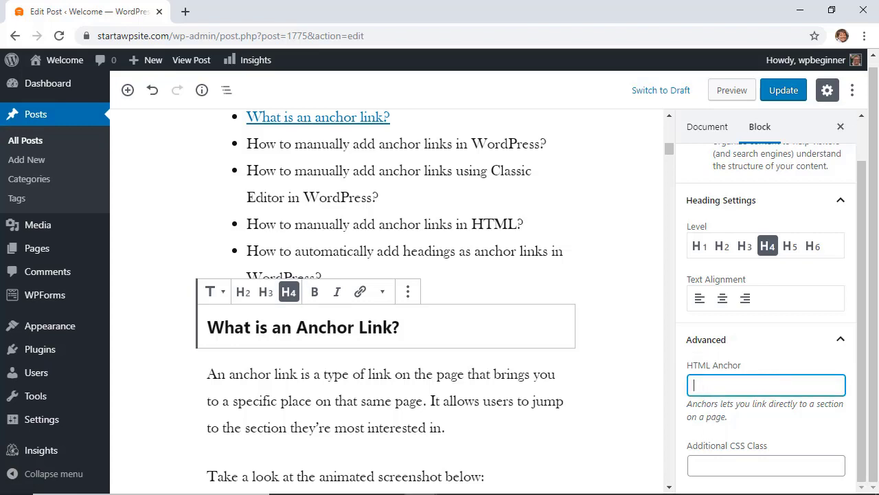
Copy "what-is-an-anchor-link", without the # sign, from the link target of the "What is an anchor link?" list item.
left_click(493, 171)
scroll(526, 188, "up", 2)
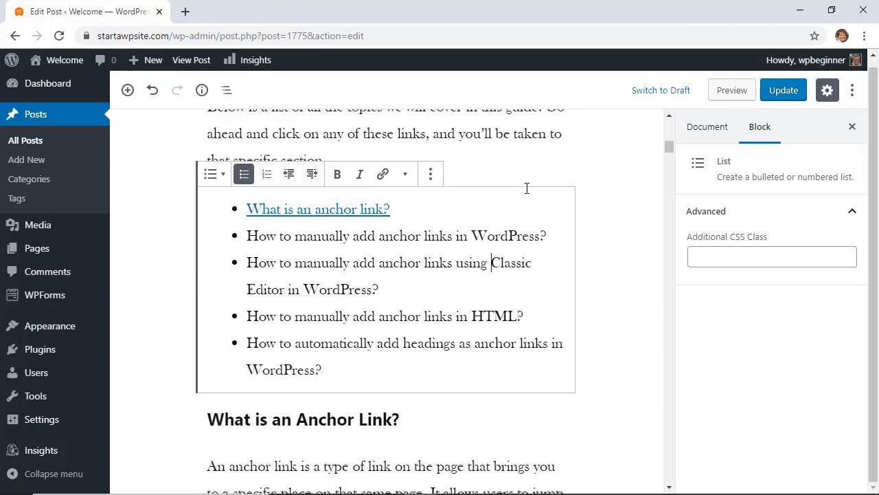
left_click(374, 215)
left_click(368, 239)
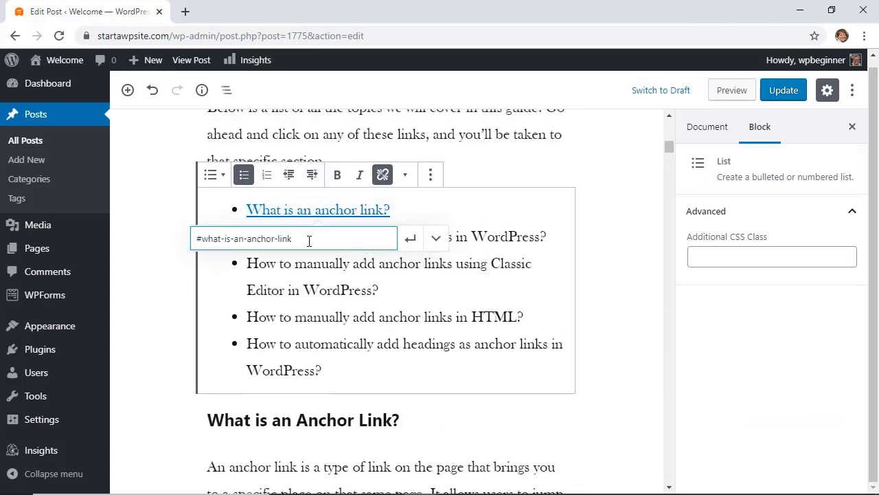
left_click_drag(307, 241, 203, 239)
right_click(204, 239)
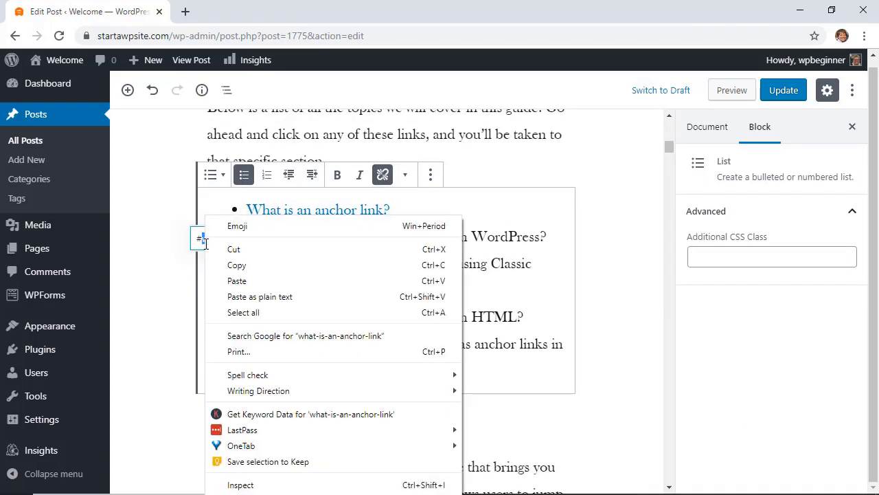
left_click(232, 265)
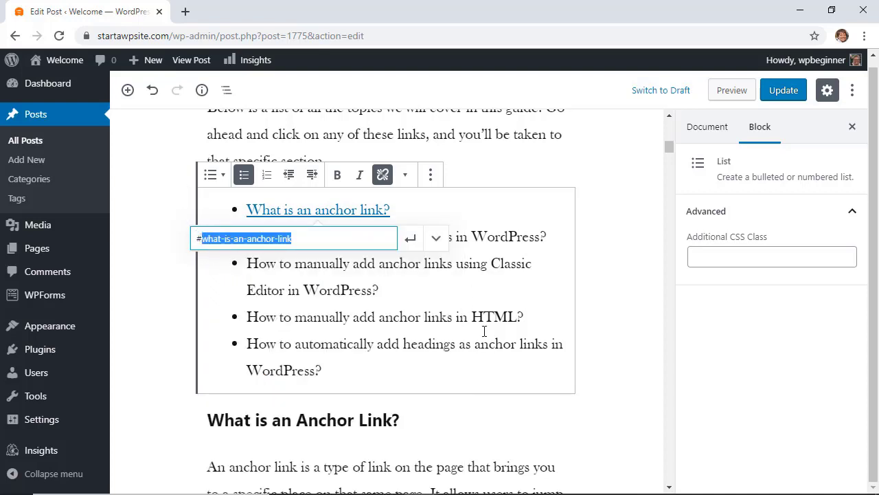
Set the HTML Anchor of the "What is an Anchor Link?" heading to what-is-an-anchor-link and update the post.
left_click(500, 425)
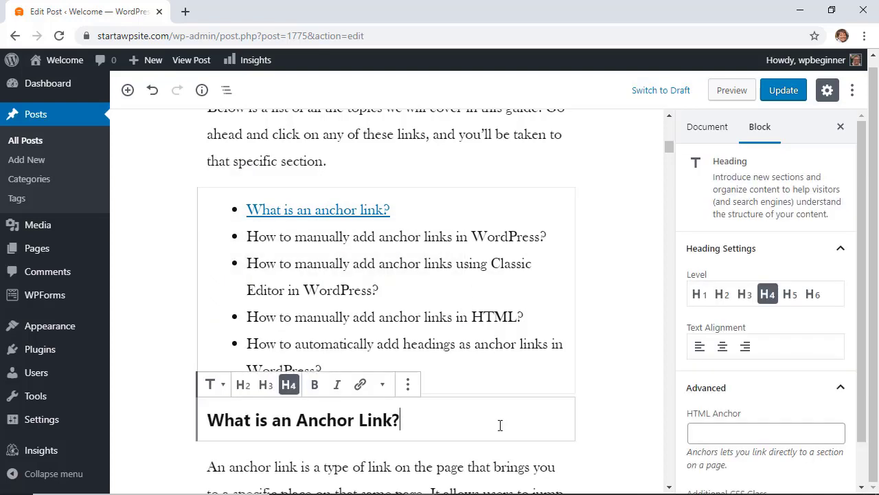
left_click(712, 433)
right_click(710, 434)
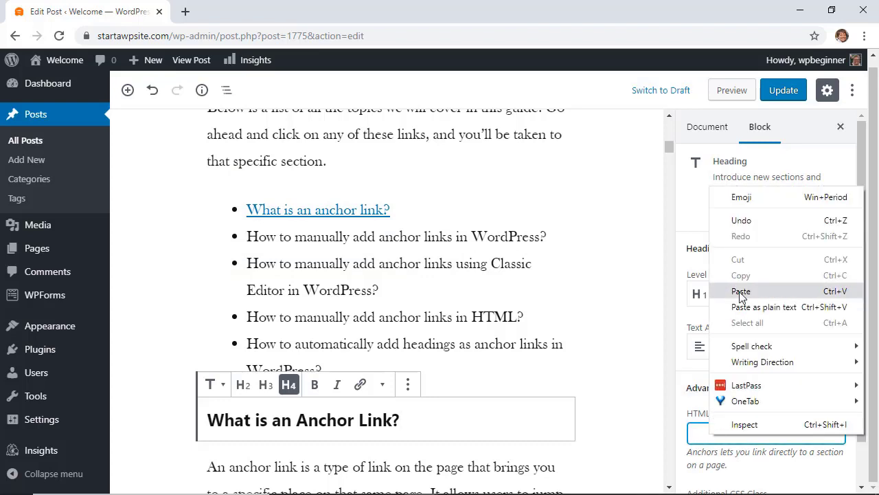
left_click(746, 289)
left_click(783, 93)
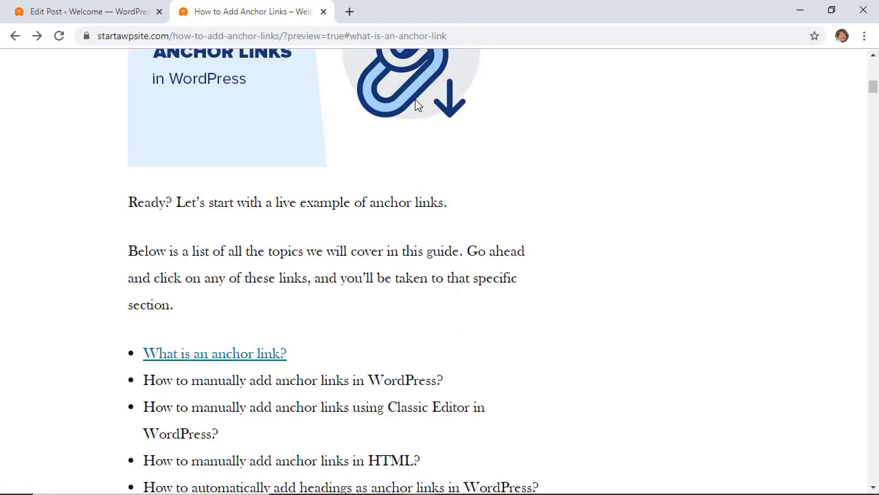
Test the "What is an anchor link?" list link in the post preview.
scroll(414, 103, "down", 2)
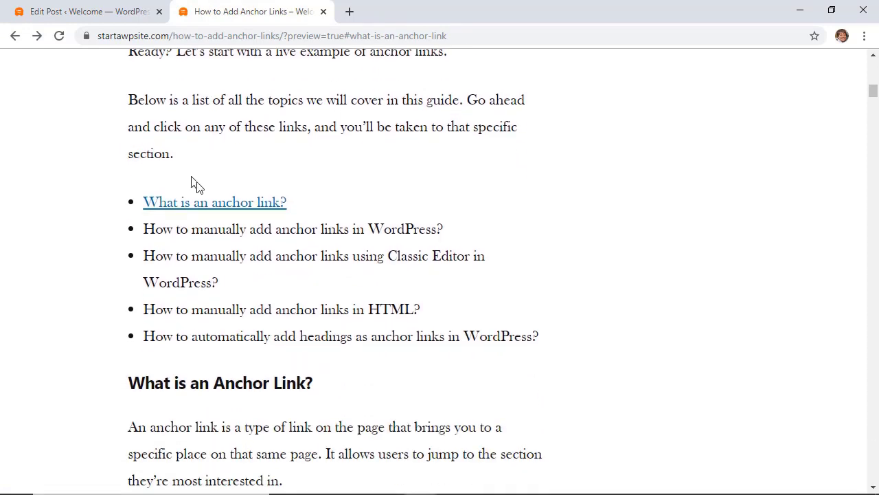
left_click(208, 201)
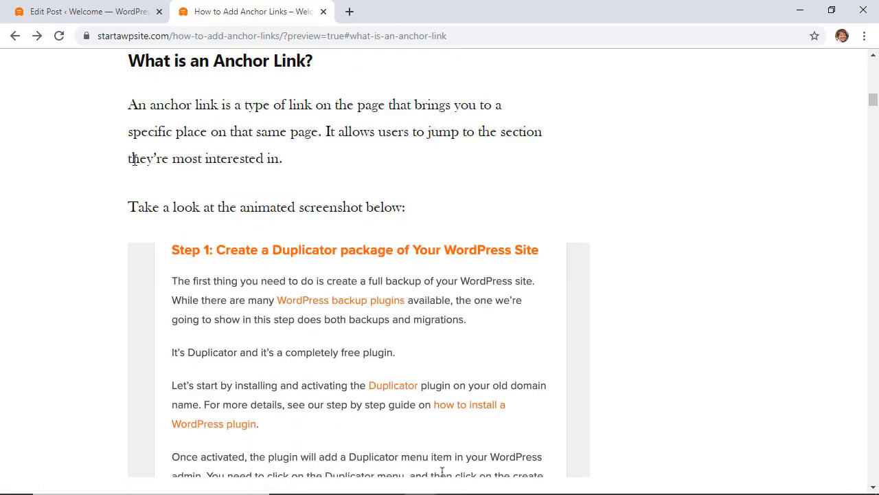
scroll(134, 159, "up", 3)
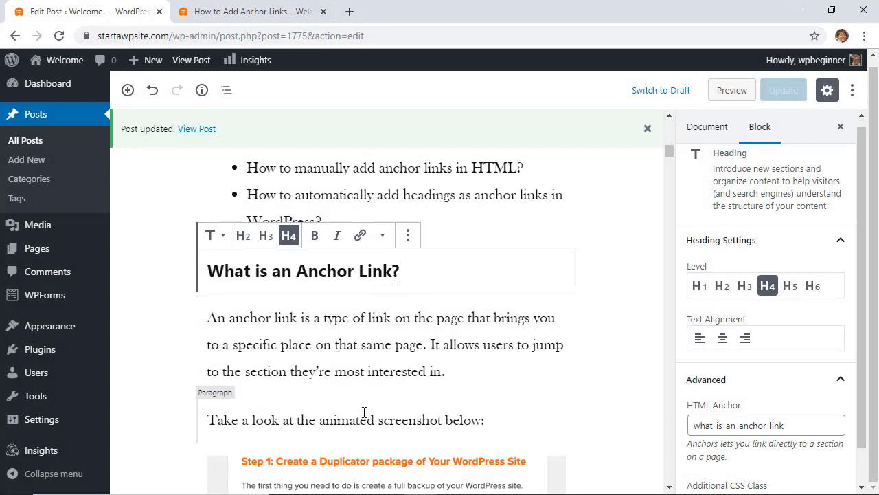
Clear the HTML Anchor of the "What is an Anchor Link?" heading in the post editor and update the post.
scroll(362, 413, "down", 2)
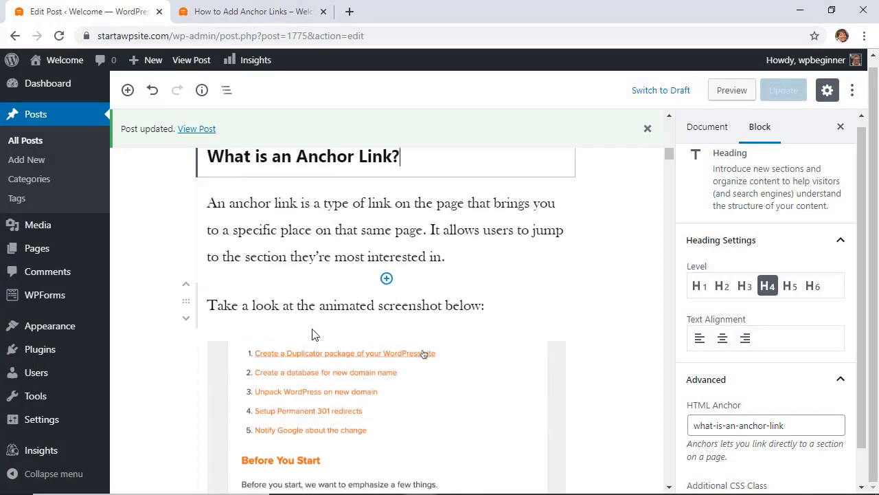
scroll(317, 347, "down", 3)
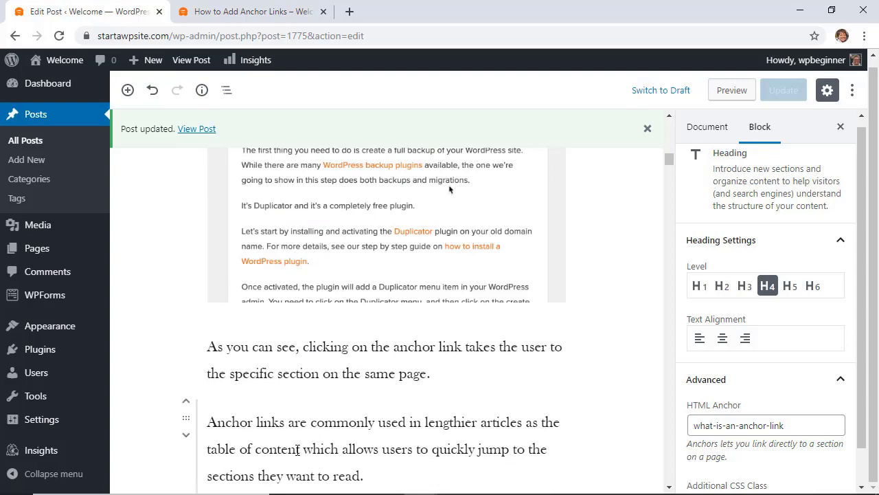
scroll(300, 445, "up", 2)
scroll(299, 446, "up", 2)
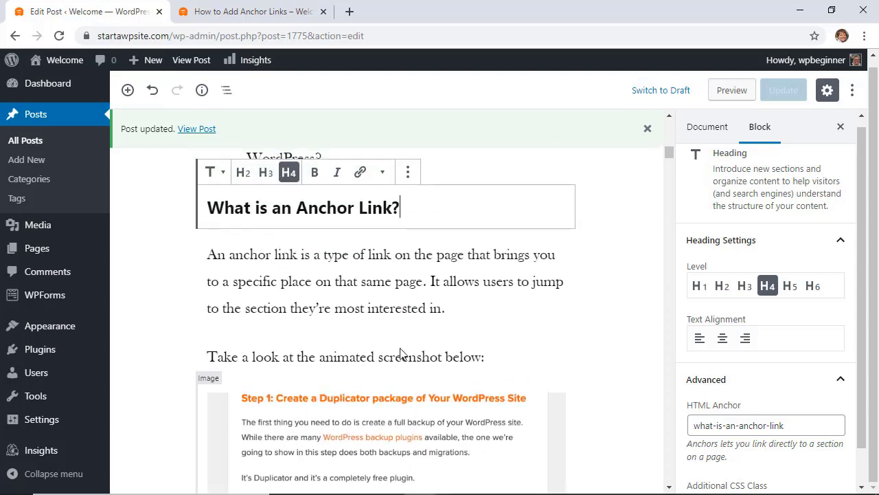
triple_click(797, 426)
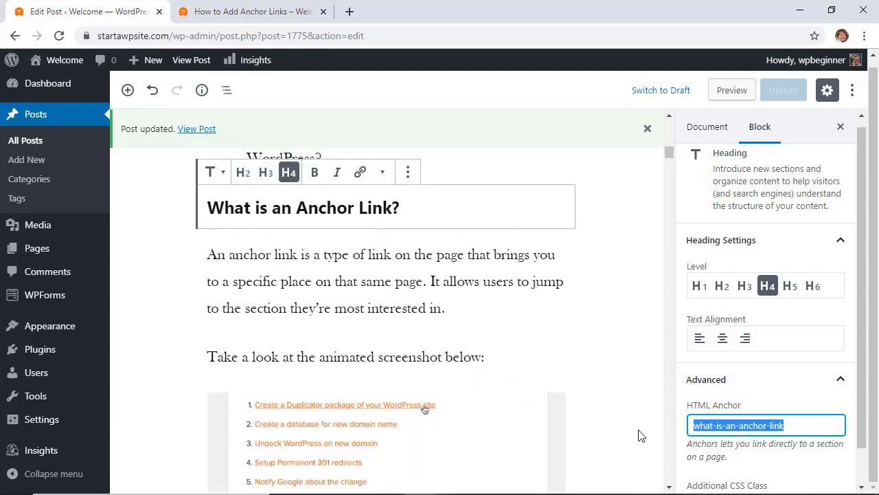
key("BackSpace")
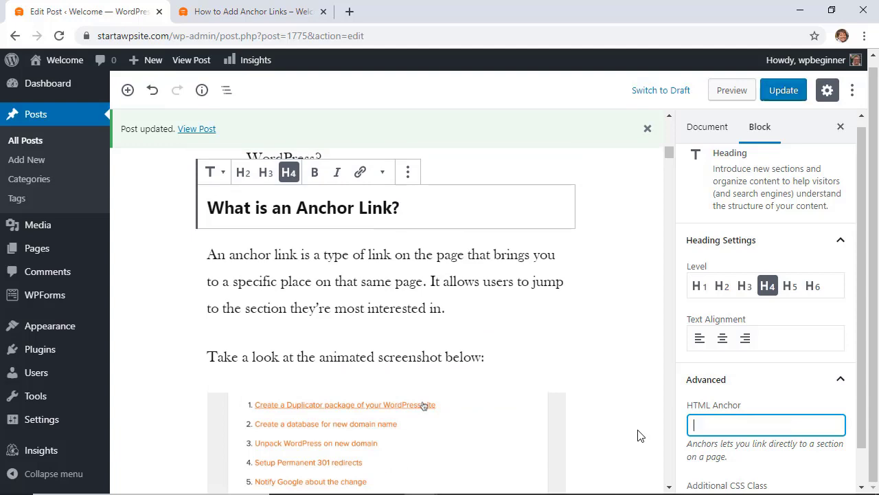
left_click(783, 90)
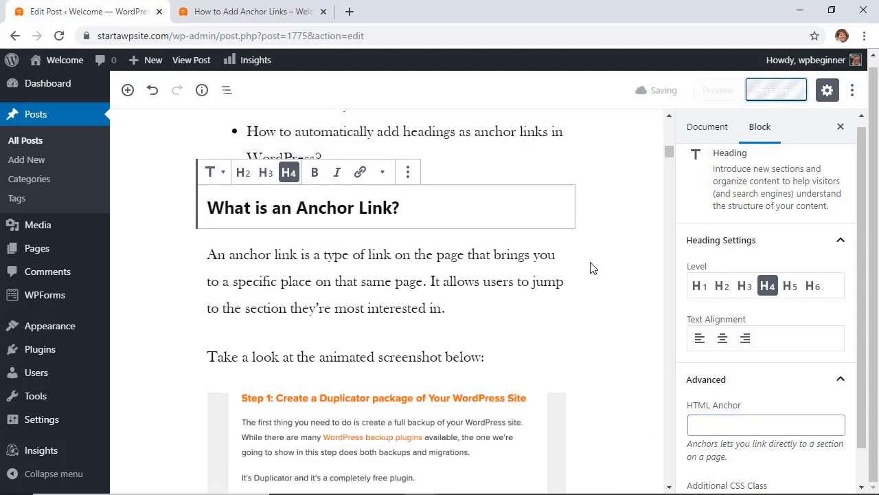
Edit the paragraph starting "Anchor links are commonly used" as HTML and add id="what-is-an-anchor-link" to its p tag.
scroll(588, 268, "down", 5)
scroll(593, 268, "down", 1)
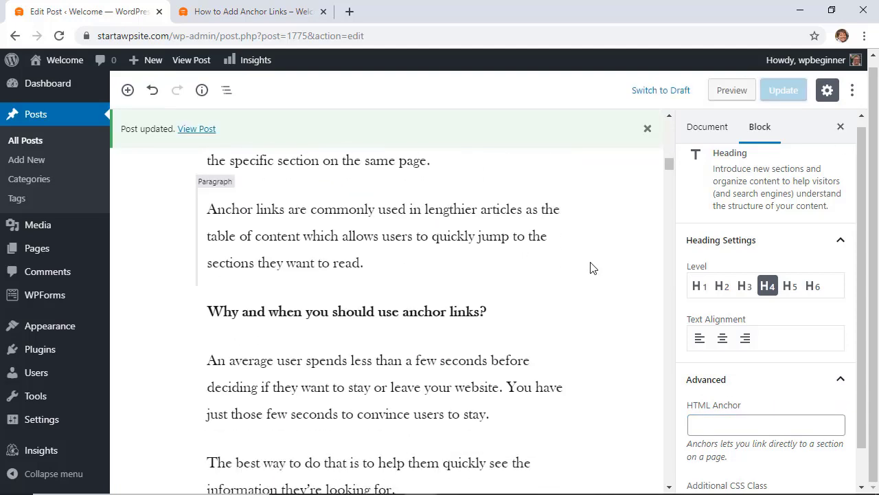
left_click_drag(382, 270, 212, 209)
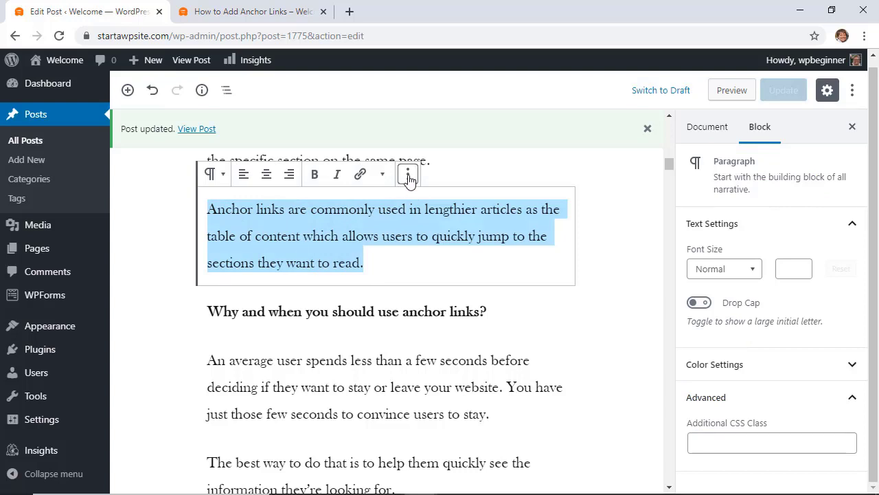
left_click(315, 264)
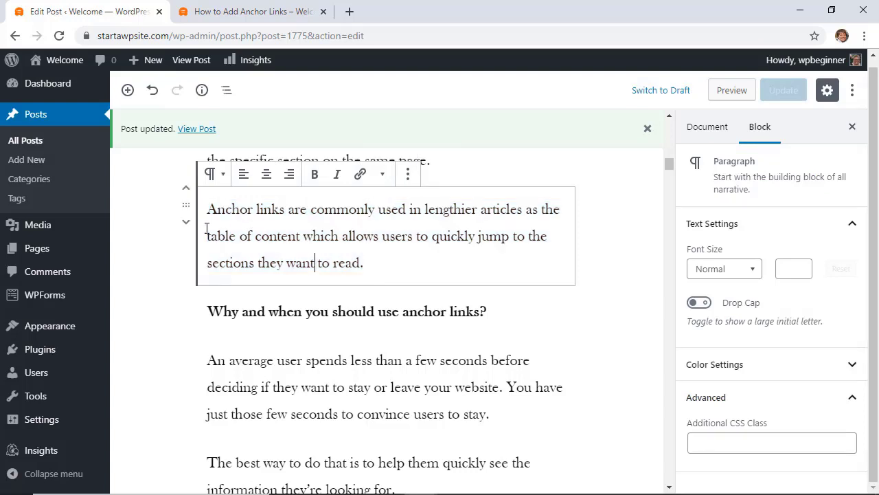
left_click(407, 176)
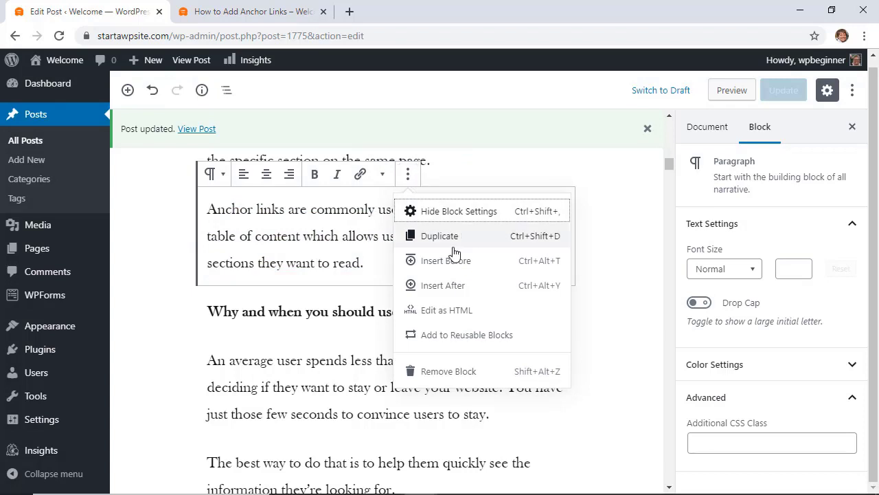
left_click(450, 311)
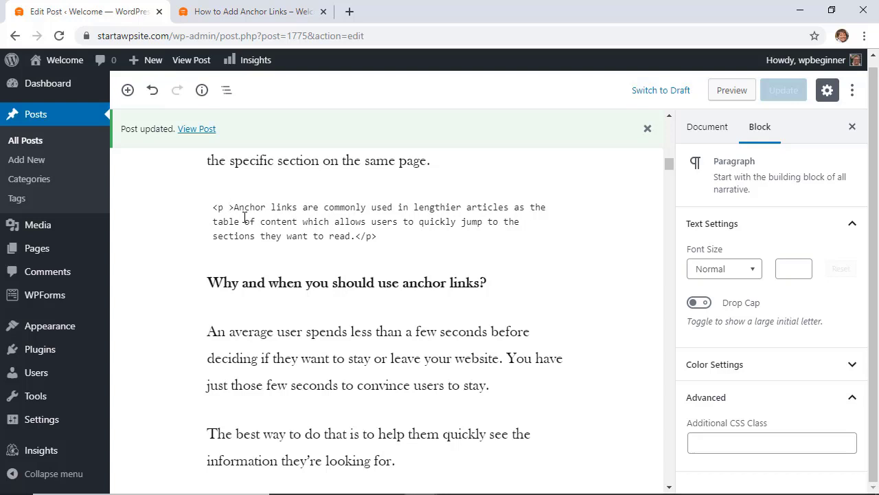
type("id")
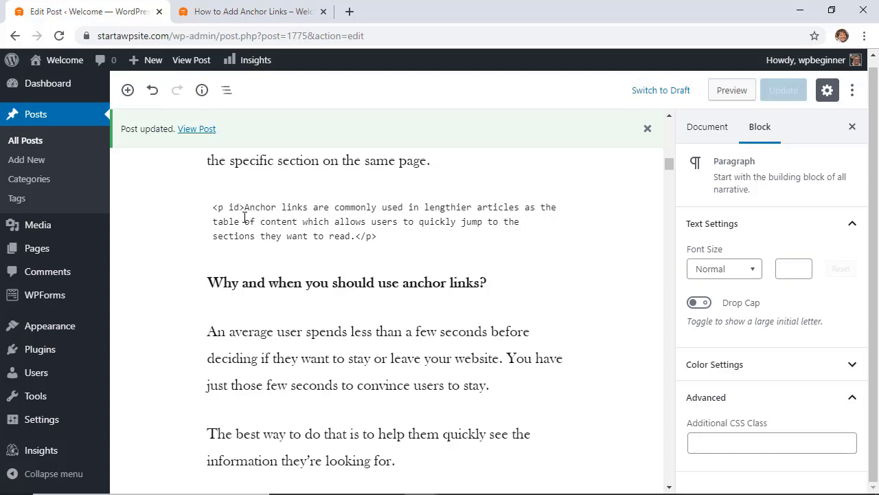
type("=\"")
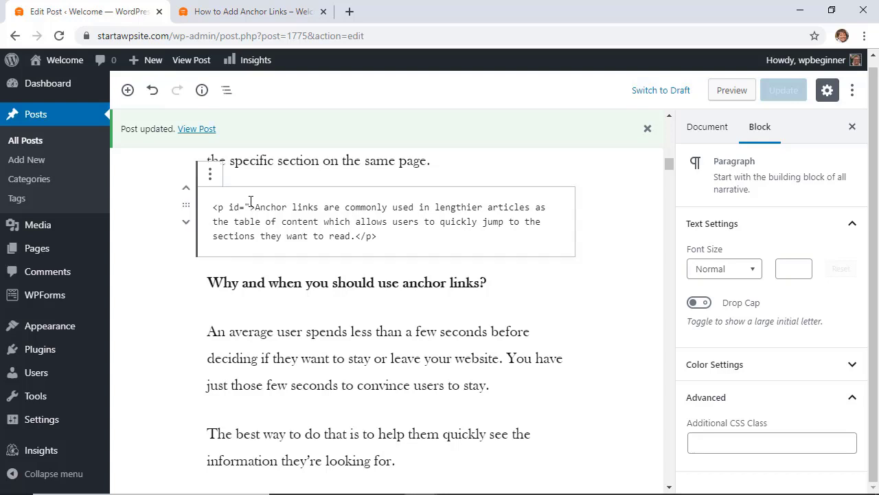
right_click(251, 207)
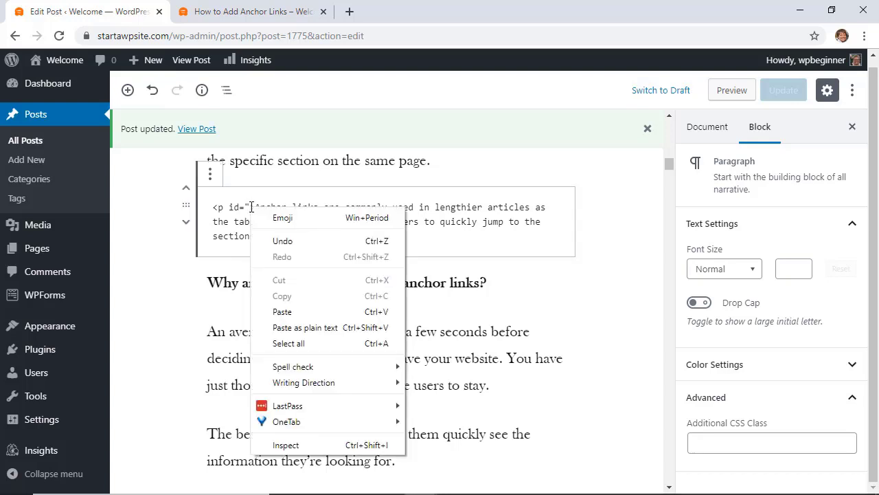
left_click(276, 313)
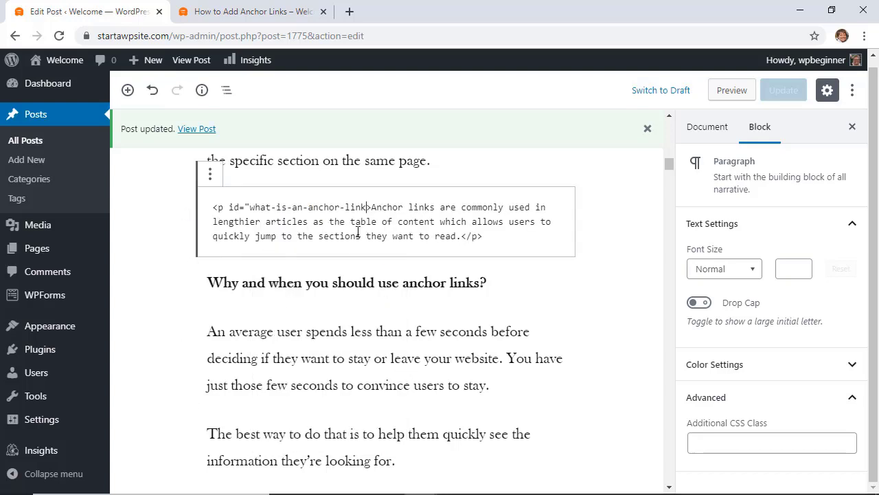
type("\"")
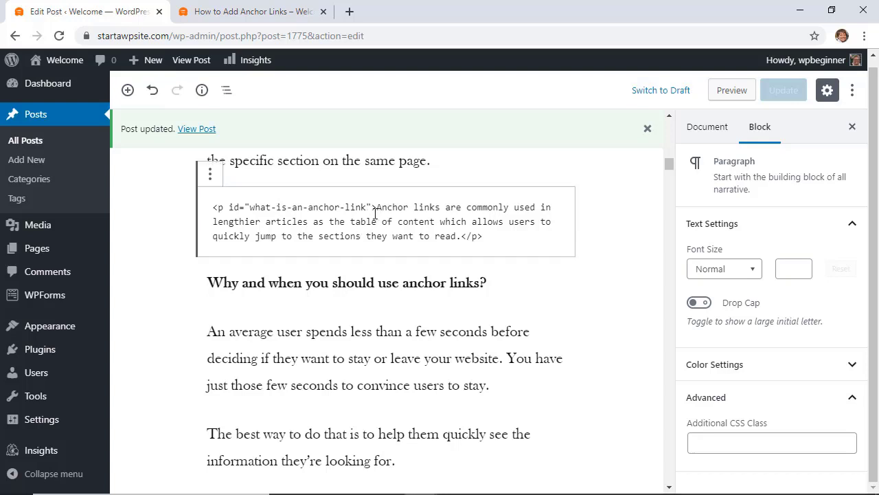
Convert the edited "Anchor links are commonly used" paragraph to a Custom HTML block and update the post.
left_click(504, 358)
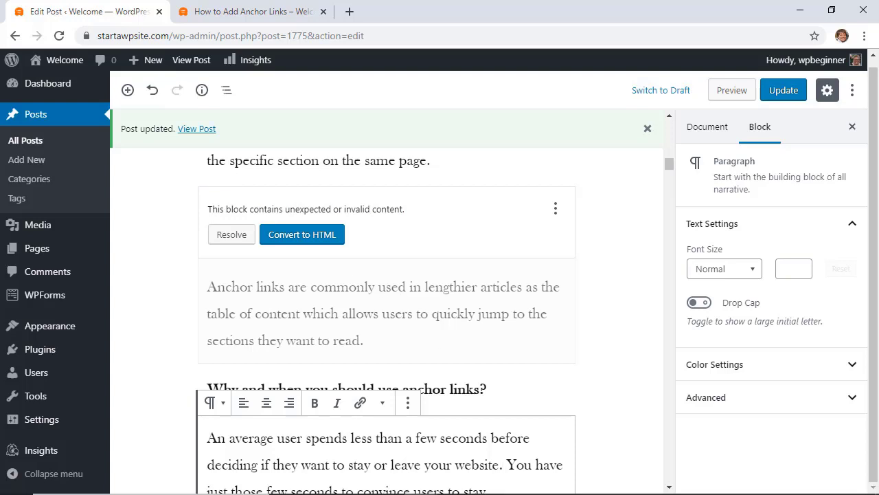
left_click(291, 236)
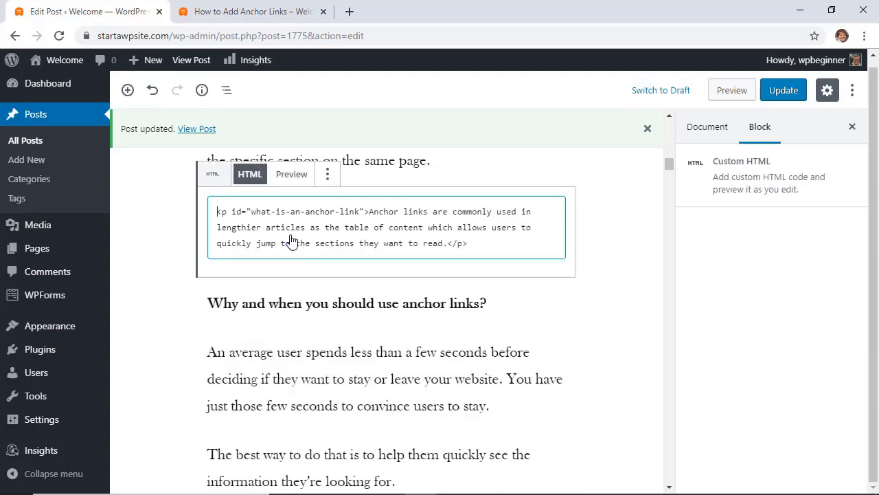
left_click(586, 351)
left_click(779, 96)
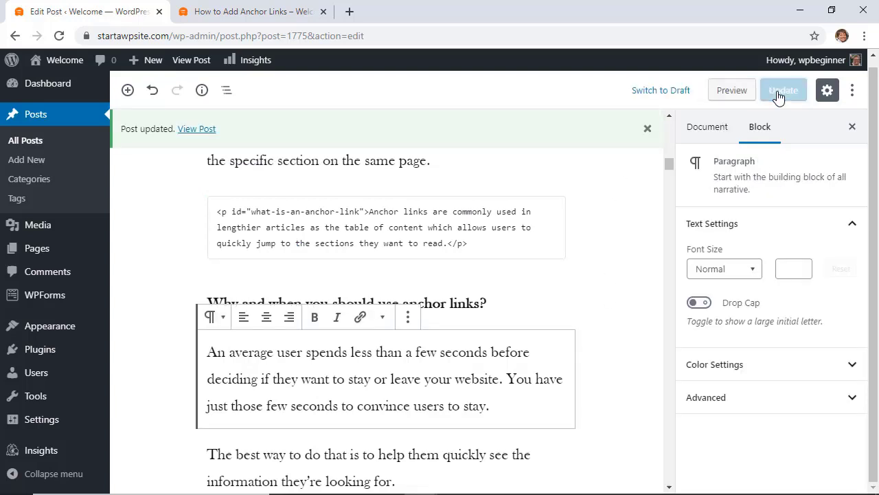
Preview the post, follow the "What is an anchor link?" list link to check its target, and close the preview.
left_click(723, 97)
scroll(104, 238, "down", 9)
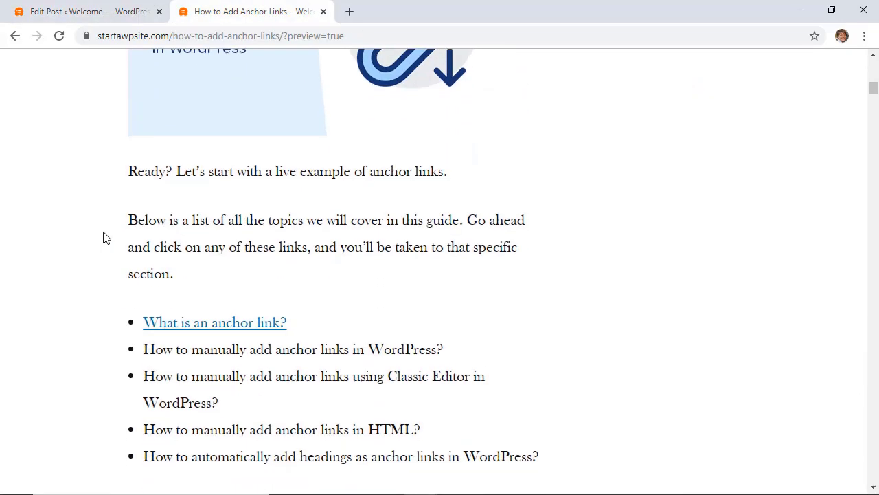
left_click(206, 219)
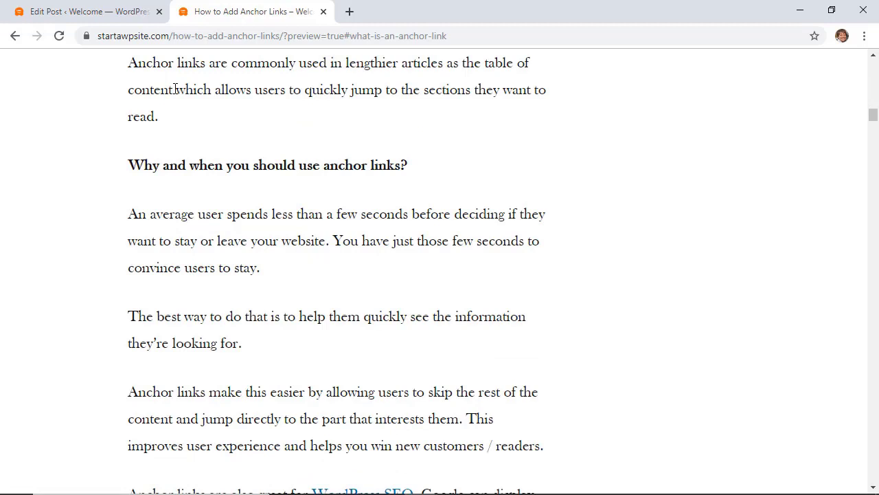
left_click(323, 12)
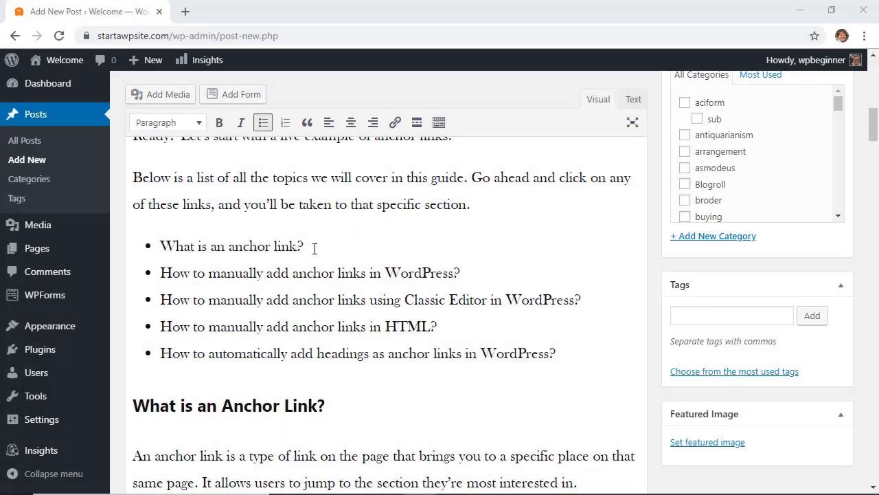
Link the list item "What is an anchor link?" to #what-anchor-text in the Classic Editor post.
left_click_drag(314, 248, 165, 248)
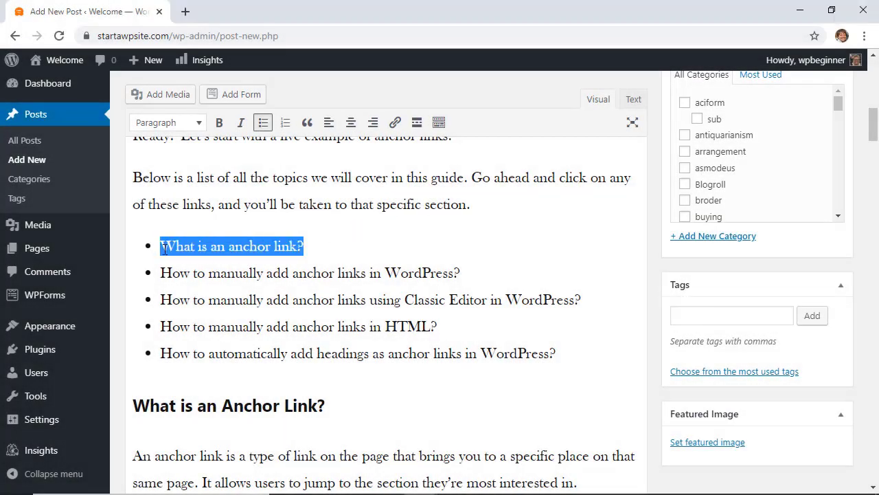
left_click(395, 125)
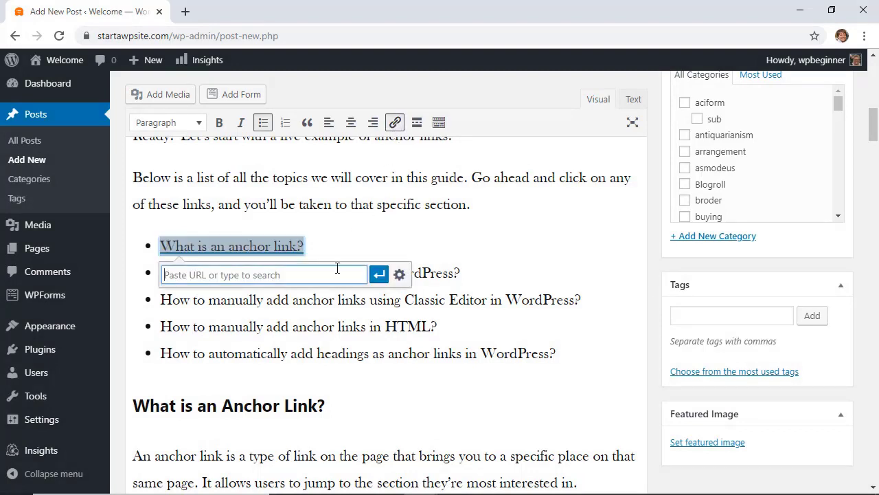
type("#what-anchro")
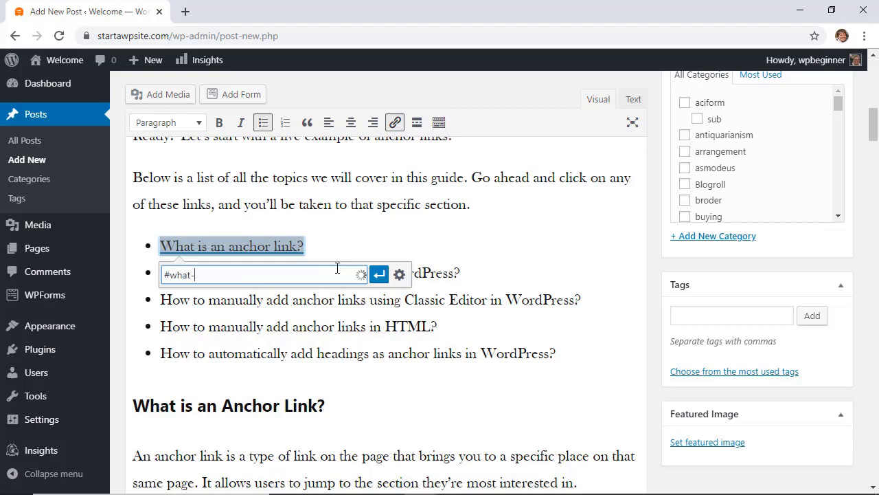
key("BackSpace")
key("BackSpace")
type("or-text")
left_click(379, 274)
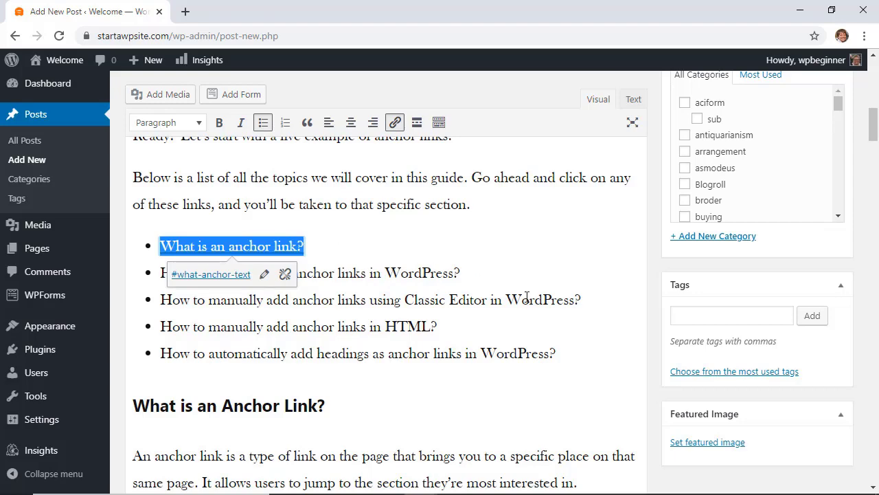
In the post's HTML source, add id="what-anchor-text" to the h3 tag of "Why and when you should use anchor links?".
scroll(527, 296, "down", 3)
scroll(459, 280, "down", 4)
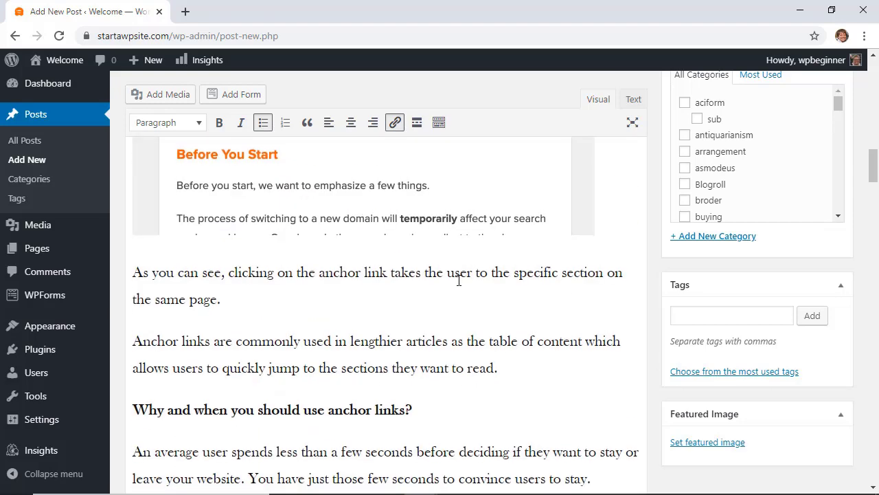
left_click(416, 347)
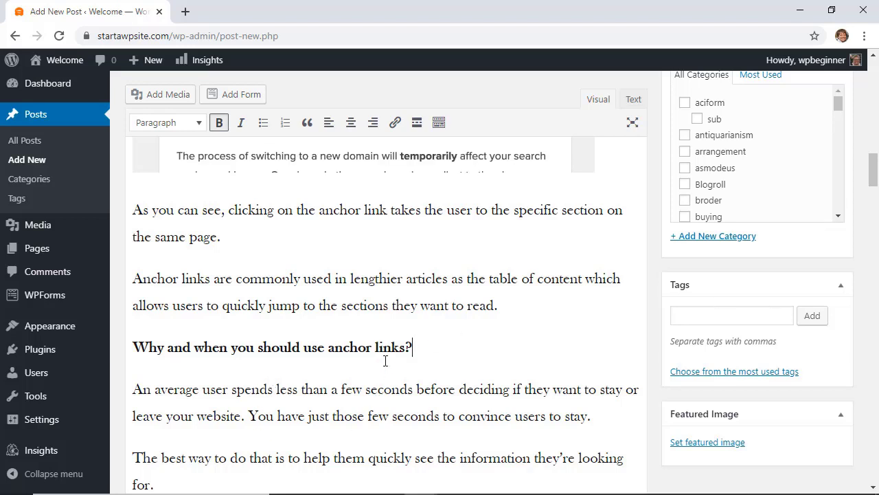
left_click_drag(412, 347, 136, 359)
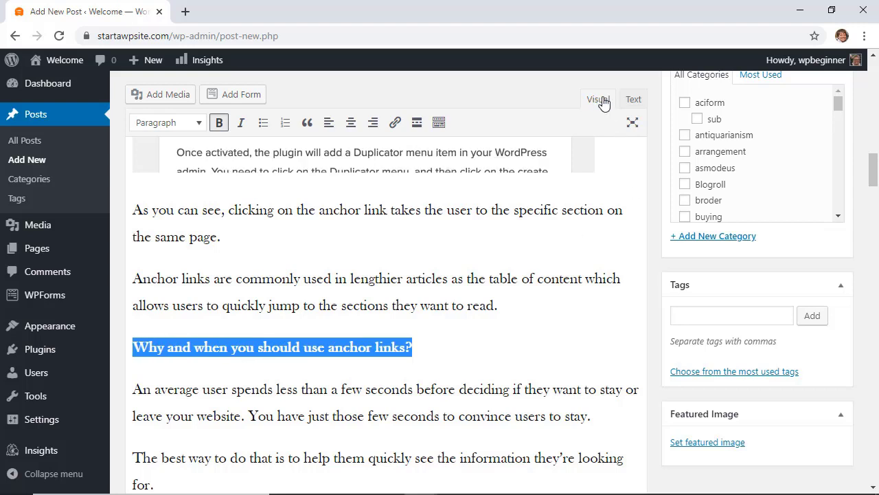
left_click(634, 101)
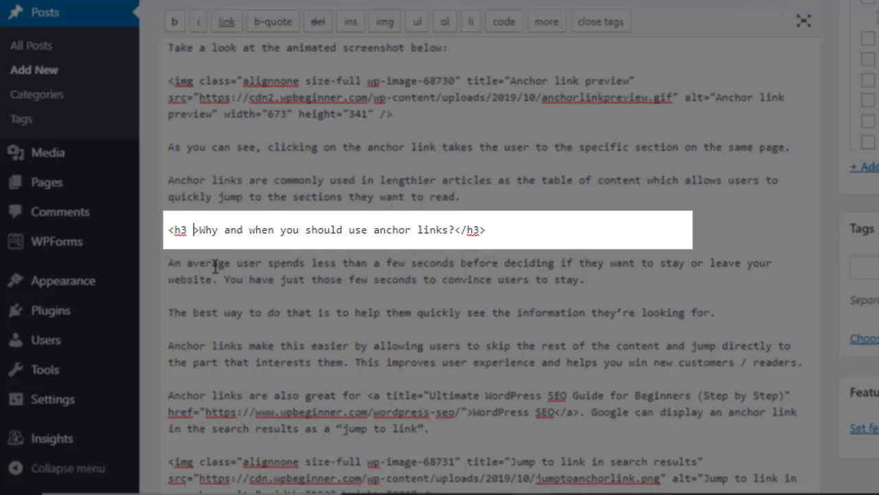
type("id=\"")
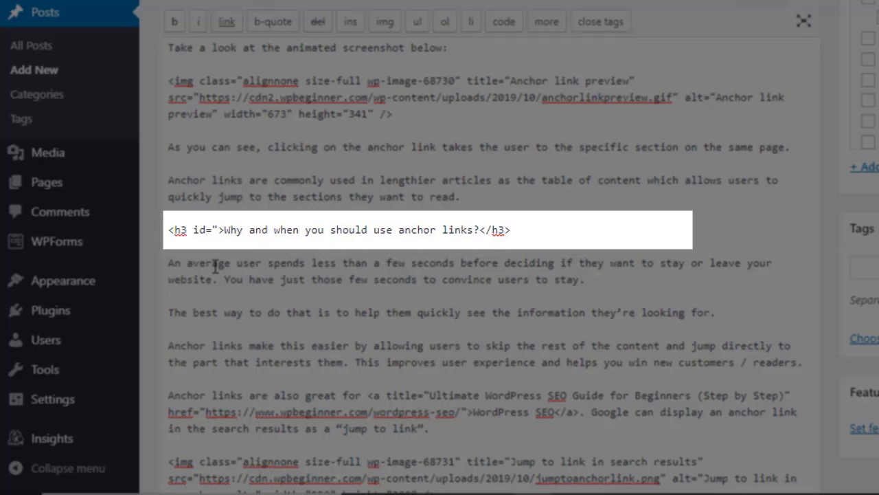
right_click(219, 229)
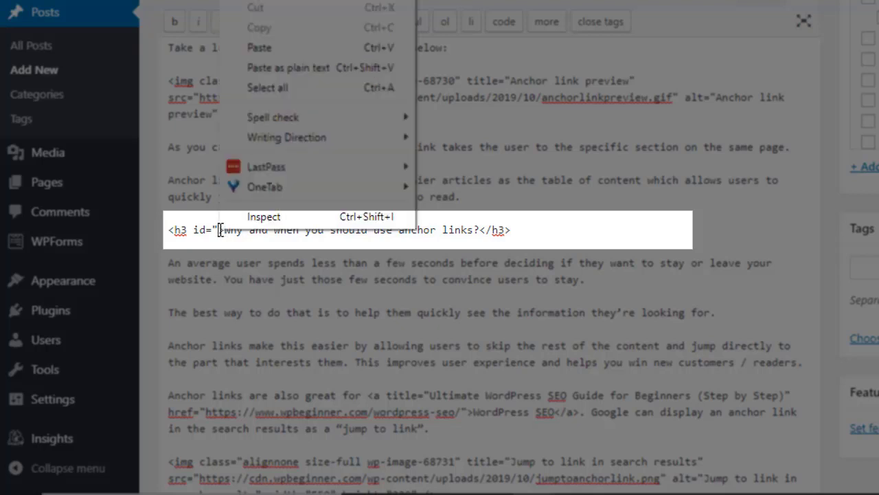
left_click(261, 48)
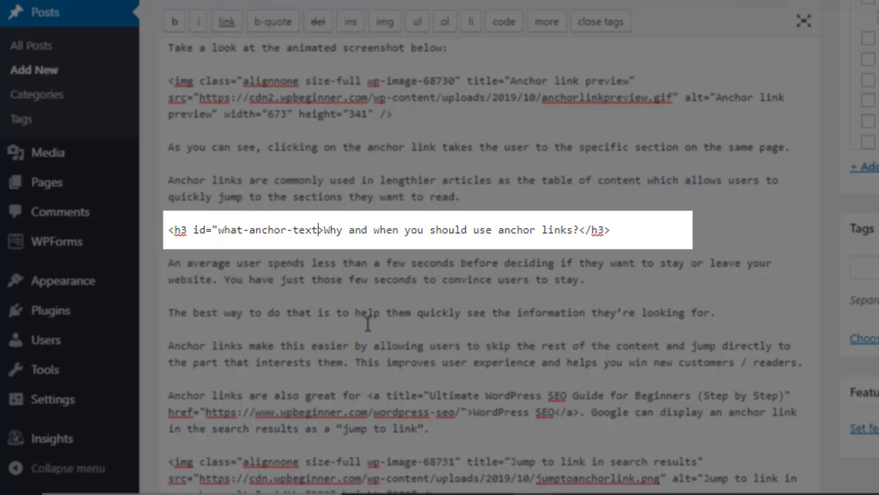
type("\">")
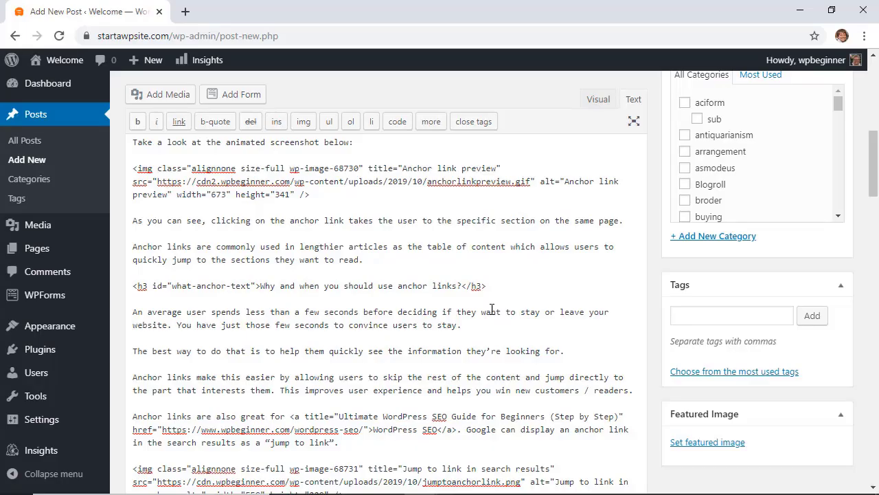
View the Classic Editor post on the site and follow the "What is an anchor link?" list link to check its target.
scroll(490, 304, "up", 2)
left_click(813, 100)
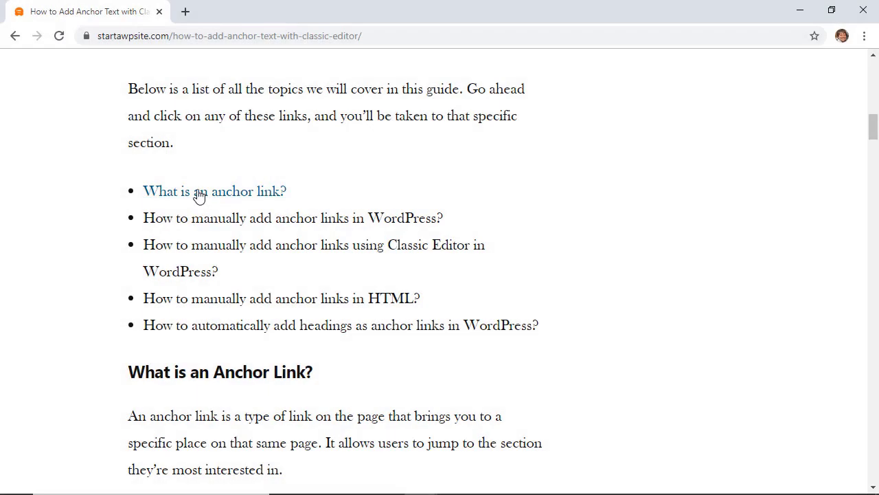
left_click(200, 192)
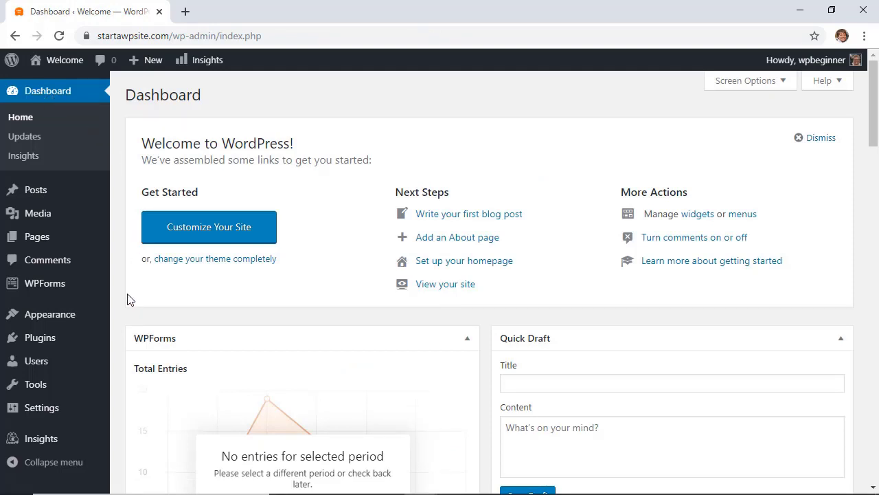
Search the plugin directory for "easy table of contents", then install and activate the Easy Table of Contents plugin.
scroll(131, 300, "down", 1)
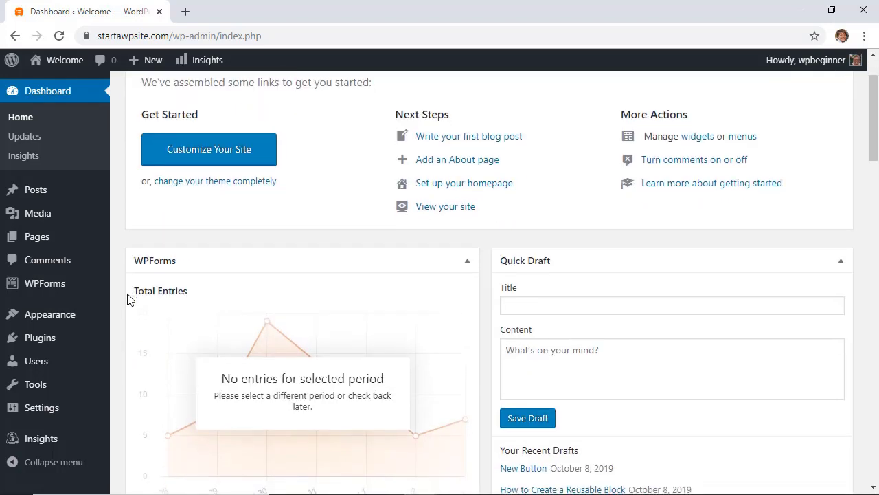
mouse_move(38, 342)
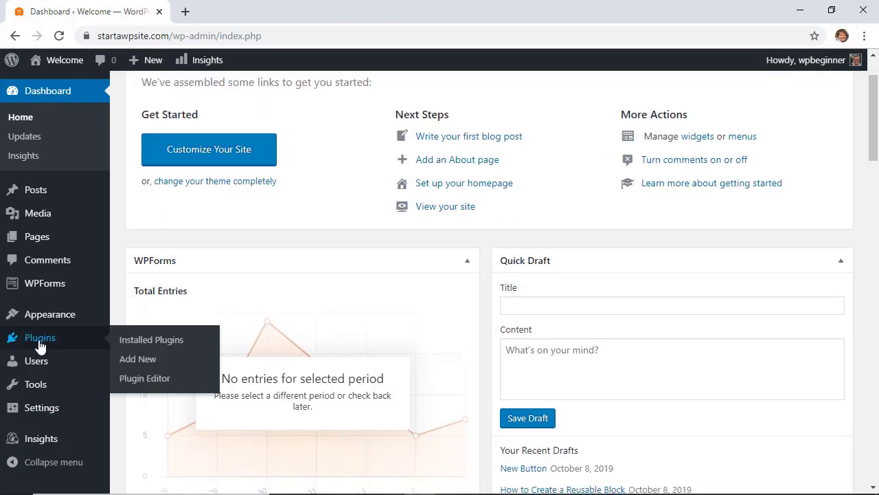
left_click(134, 361)
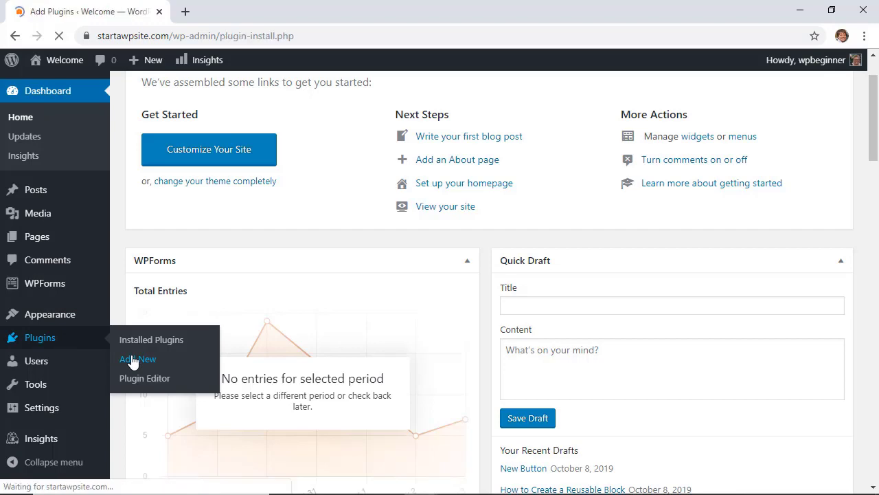
left_click(698, 133)
type("easy table of contents")
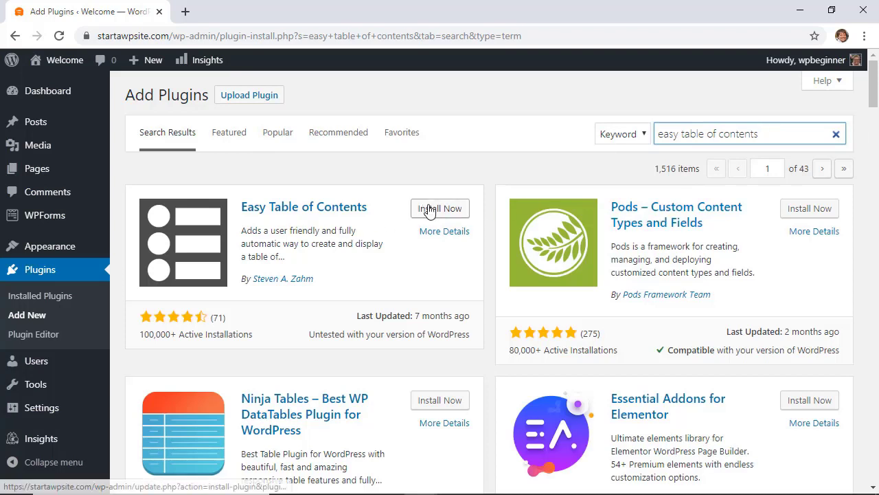
left_click(429, 209)
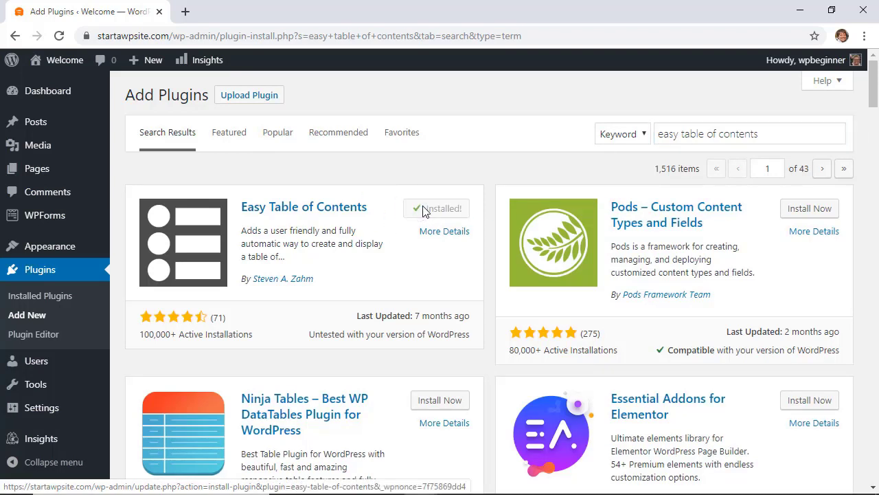
left_click(434, 207)
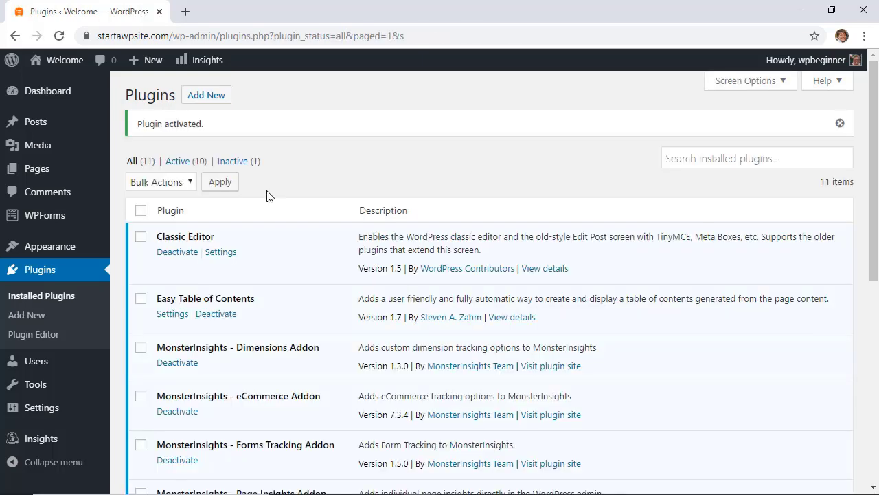
In the Table of Contents settings, enable support and auto insert for Posts and Pages.
mouse_move(30, 418)
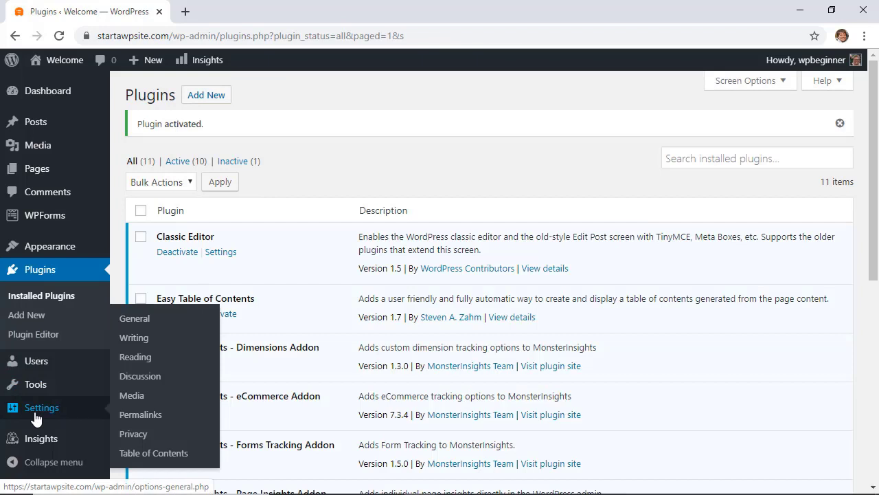
left_click(144, 458)
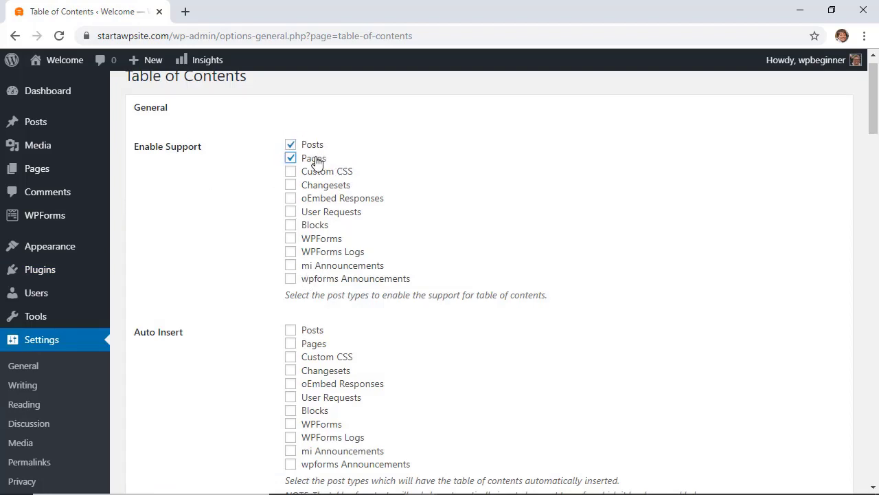
scroll(267, 241, "down", 2)
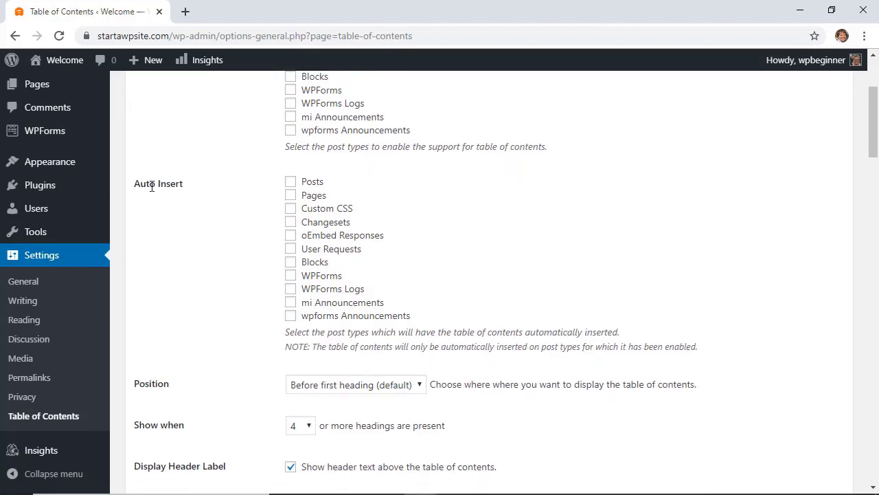
scroll(152, 186, "down", 1)
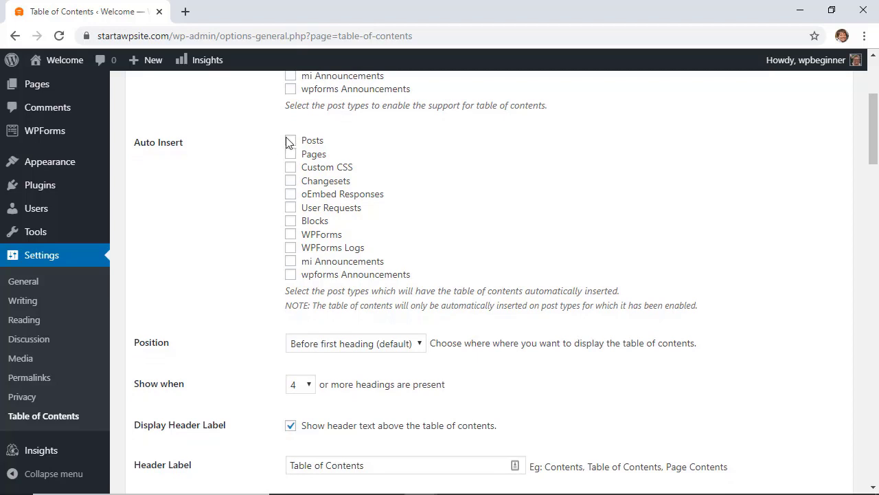
left_click(291, 141)
left_click(290, 154)
Review the Position and Show when options, keeping Before first heading (default) and 4 or more headings.
scroll(254, 281, "down", 2)
scroll(255, 278, "down", 1)
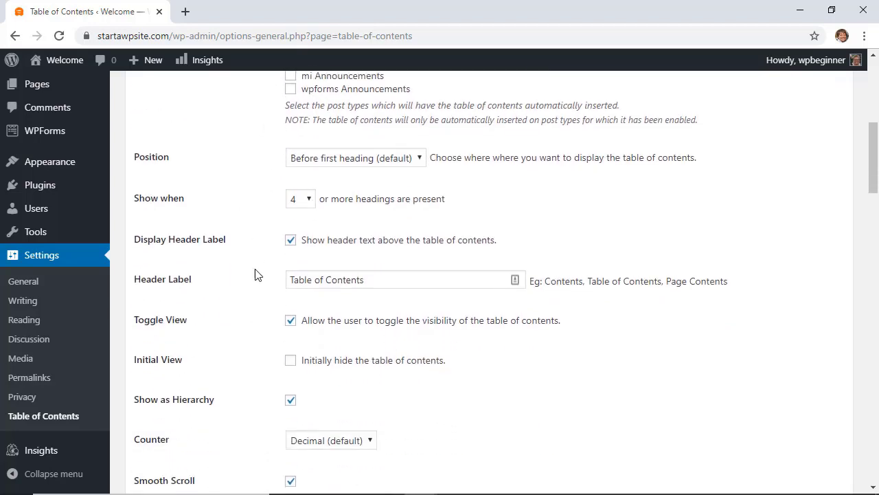
left_click(361, 162)
left_click(296, 180)
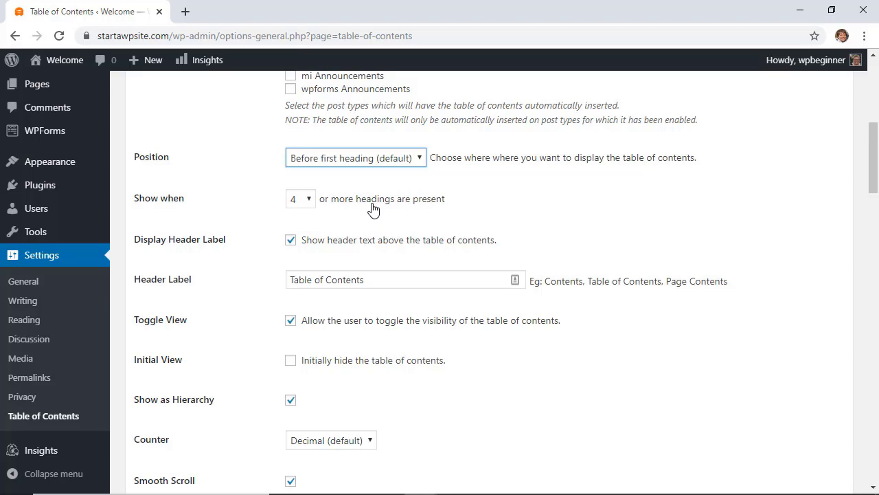
left_click(307, 200)
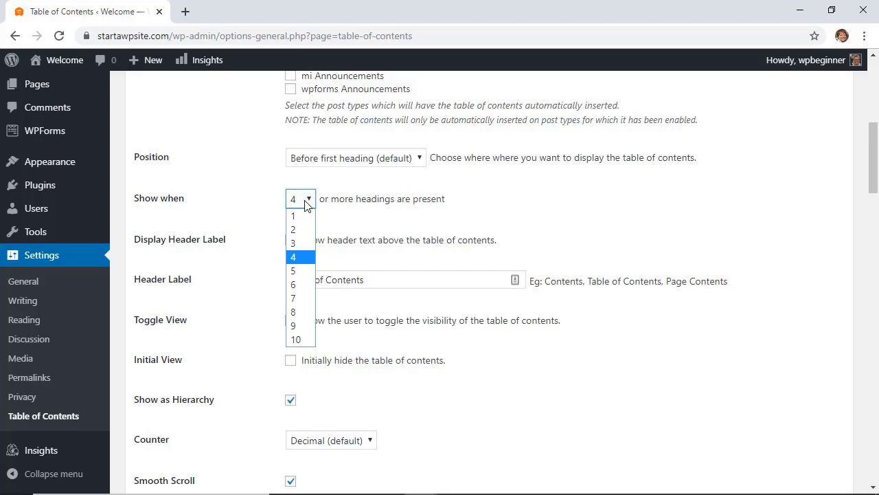
left_click(566, 214)
Review the remaining general, appearance and advanced table of contents options, and save the settings.
scroll(568, 213, "down", 1)
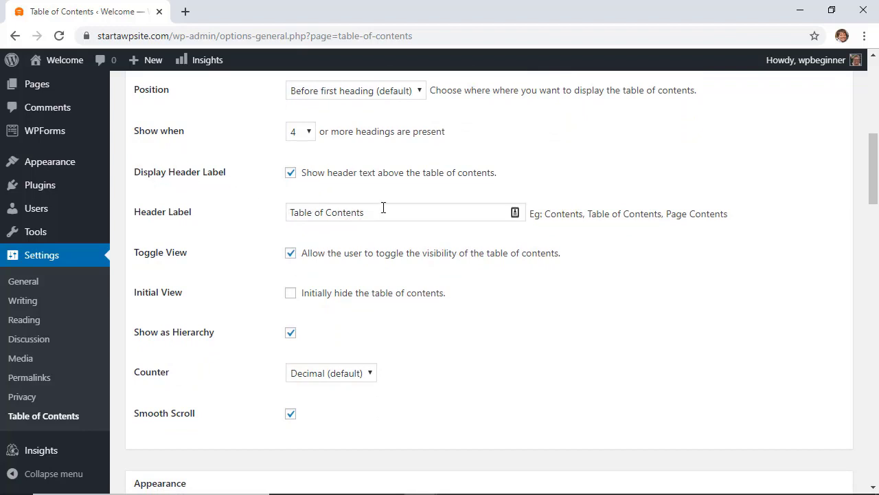
scroll(476, 318, "down", 1)
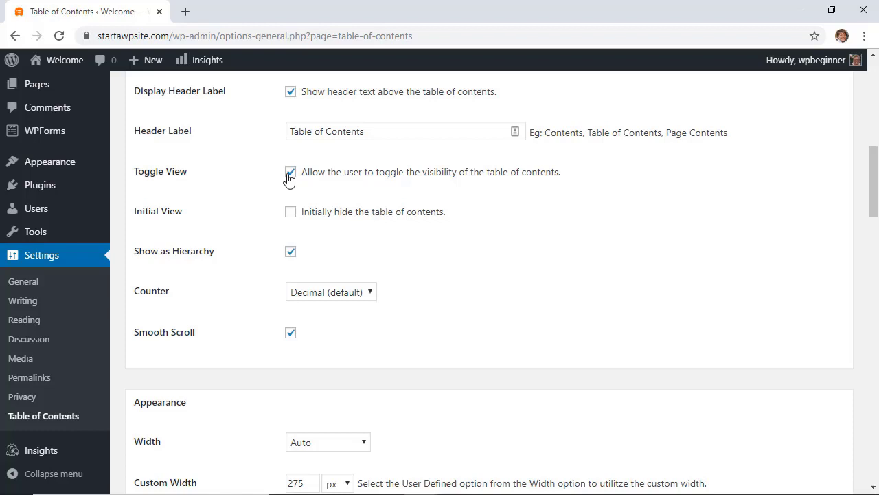
scroll(604, 418, "down", 1)
scroll(588, 383, "down", 4)
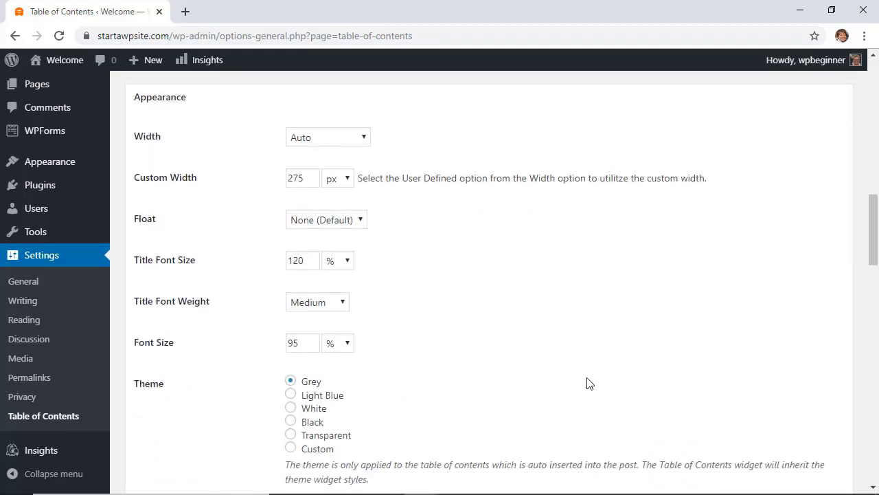
scroll(589, 382, "down", 9)
scroll(589, 383, "up", 2)
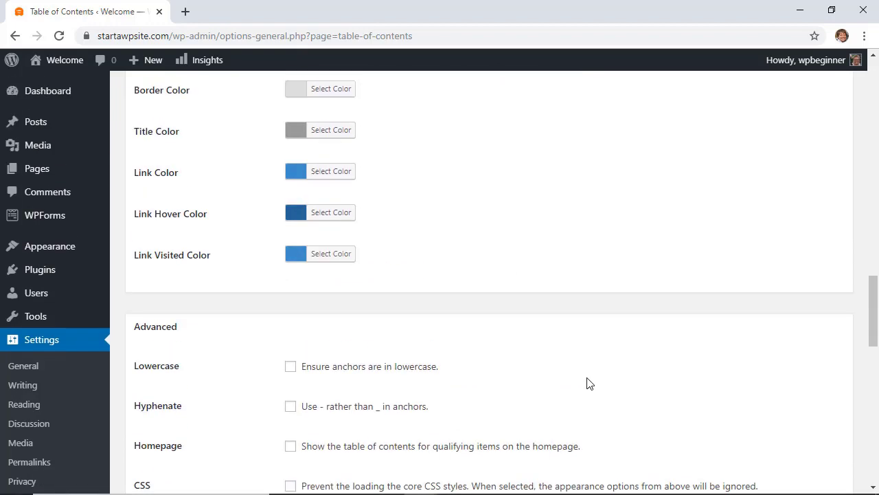
scroll(426, 281, "down", 5)
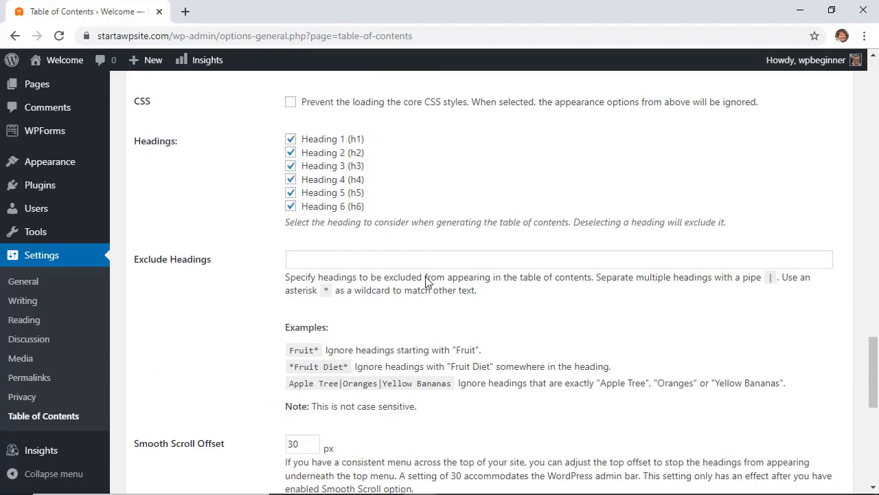
scroll(426, 281, "down", 6)
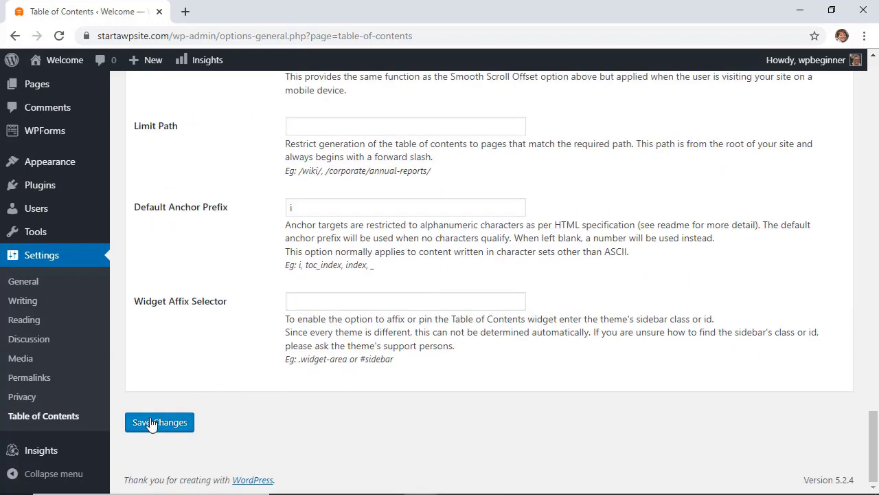
left_click(152, 422)
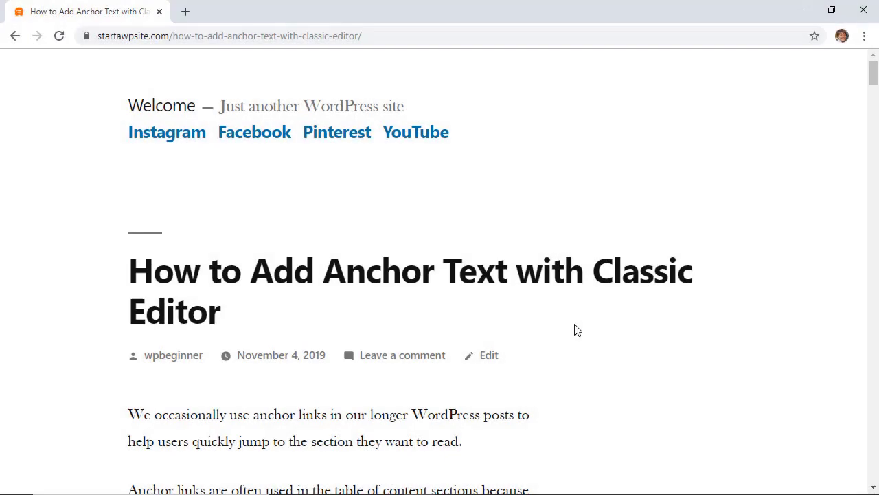
Examine the automatically inserted table of contents in the Classic Editor post and toggle its visibility.
scroll(575, 329, "down", 3)
scroll(576, 329, "down", 12)
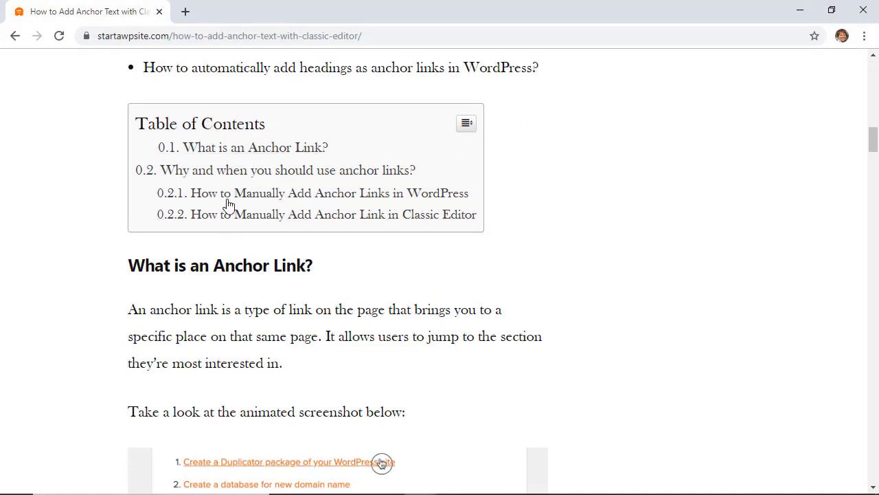
left_click(468, 125)
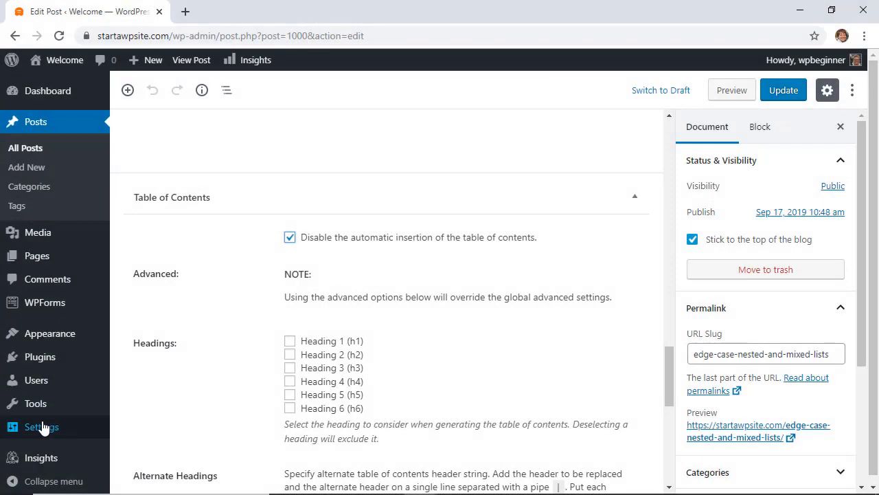
In the Table of Contents settings, turn off auto insert for Posts and Pages and save the changes.
mouse_move(42, 427)
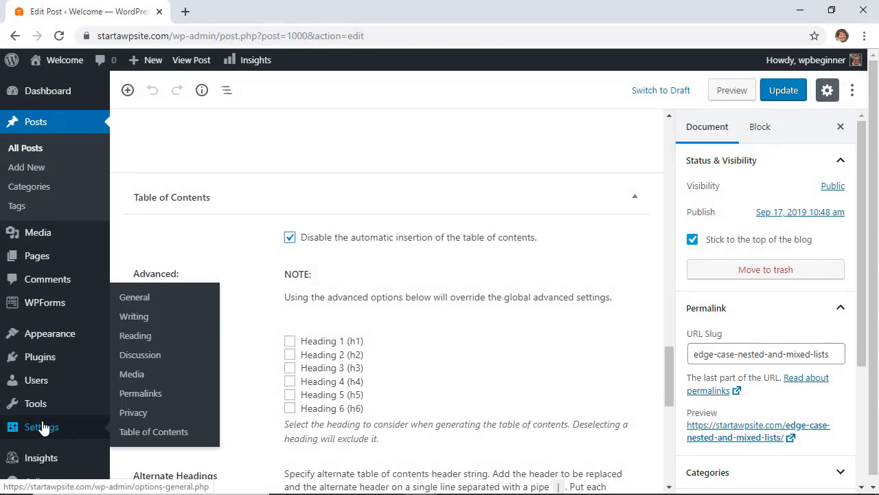
left_click(137, 431)
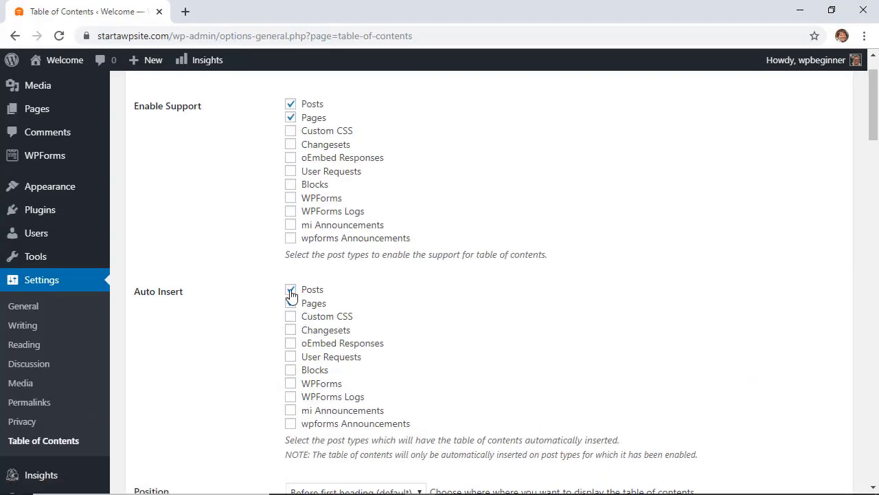
left_click(291, 290)
left_click(291, 303)
scroll(272, 322, "down", 10)
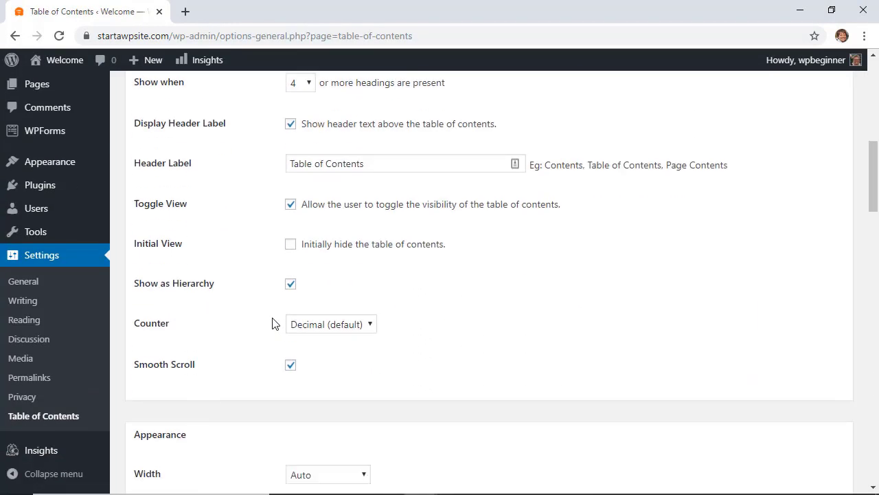
scroll(272, 323, "down", 20)
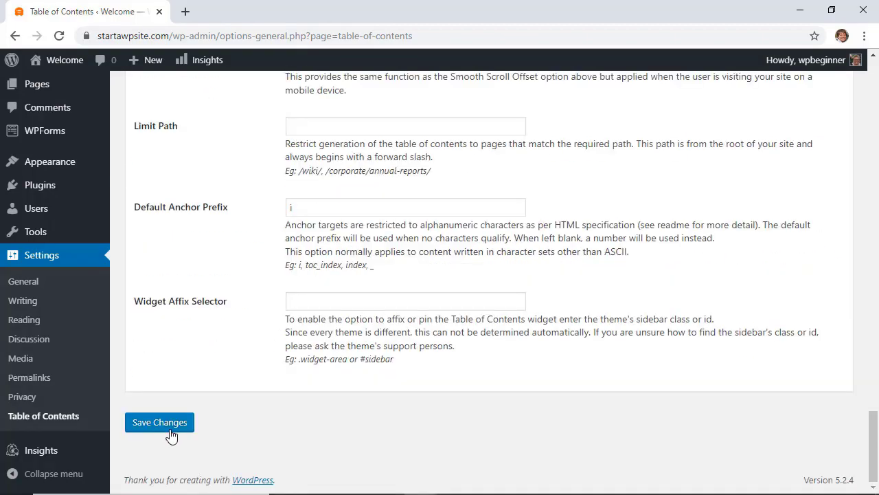
left_click(158, 428)
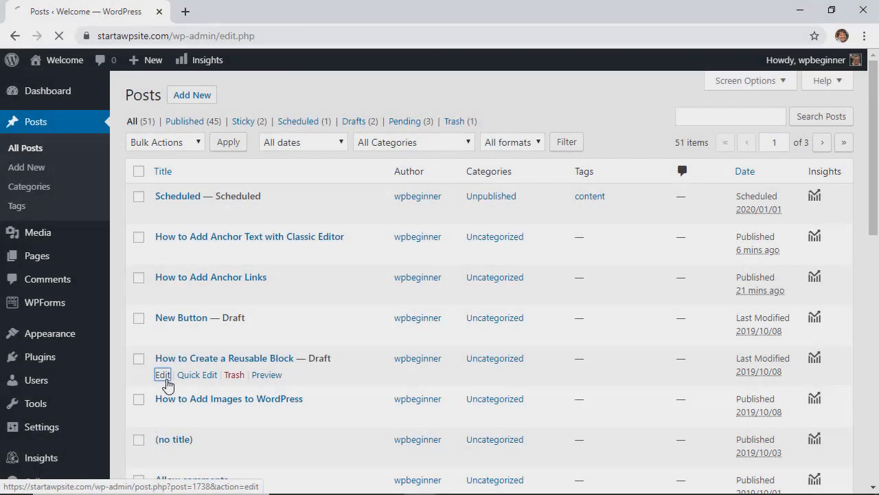
Open the How to Create a Reusable Block draft for editing and examine its Table of Contents options.
left_click(162, 374)
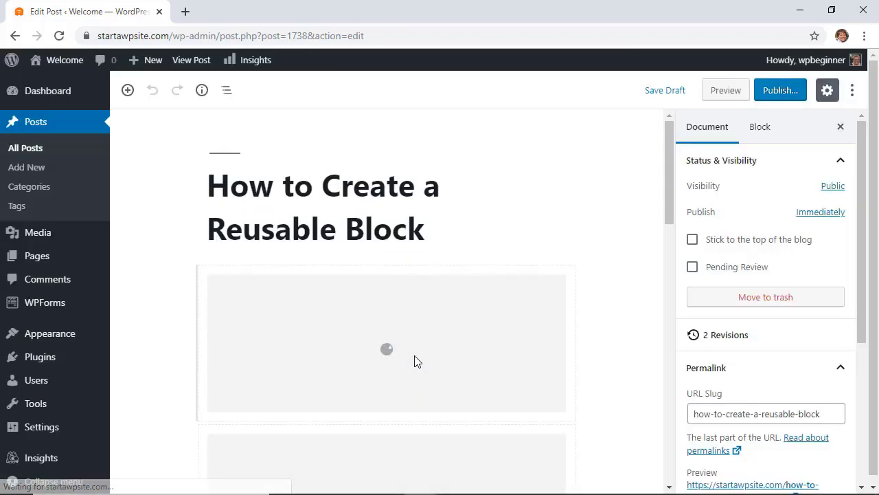
scroll(414, 361, "down", 10)
scroll(415, 361, "up", 4)
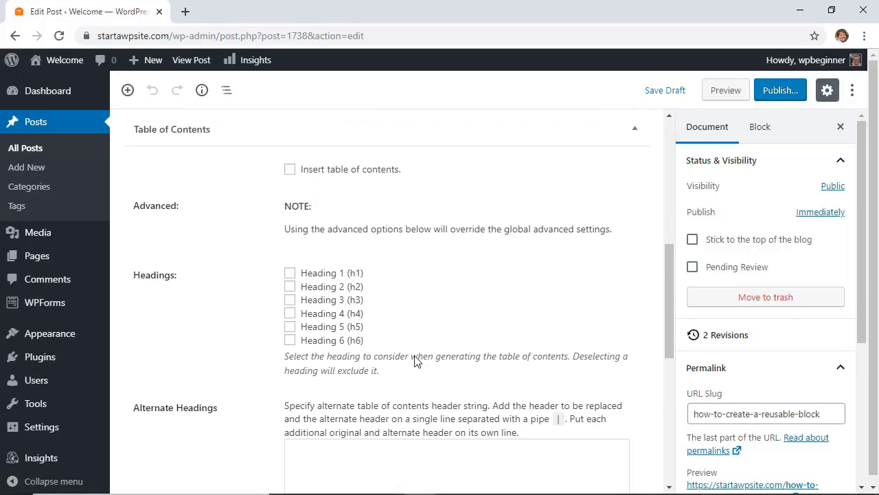
scroll(187, 177, "up", 1)
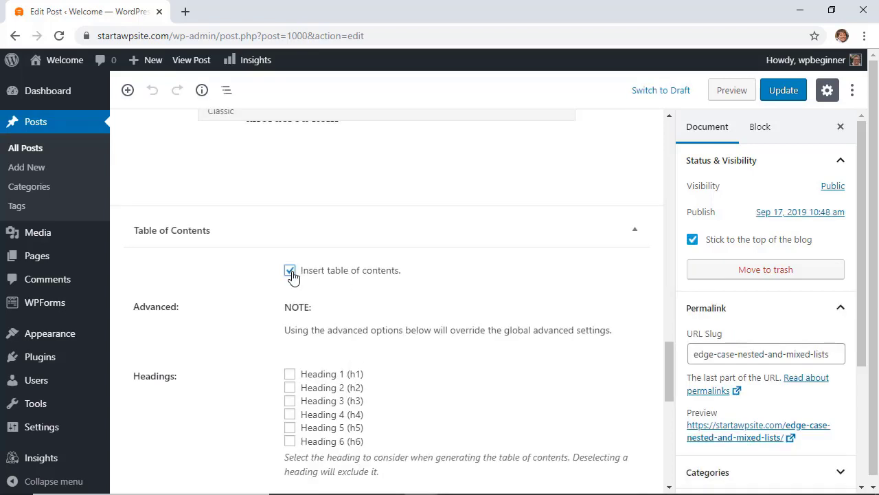
In the Edge Case: Nested And Mixed Lists post, select Heading 1, Heading 2 and Heading 3 for its table of contents.
scroll(290, 271, "down", 2)
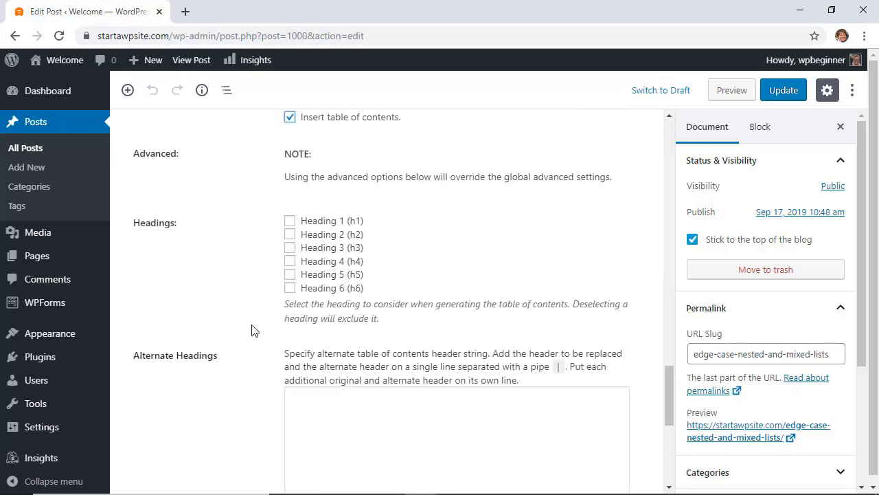
left_click(290, 220)
left_click(290, 235)
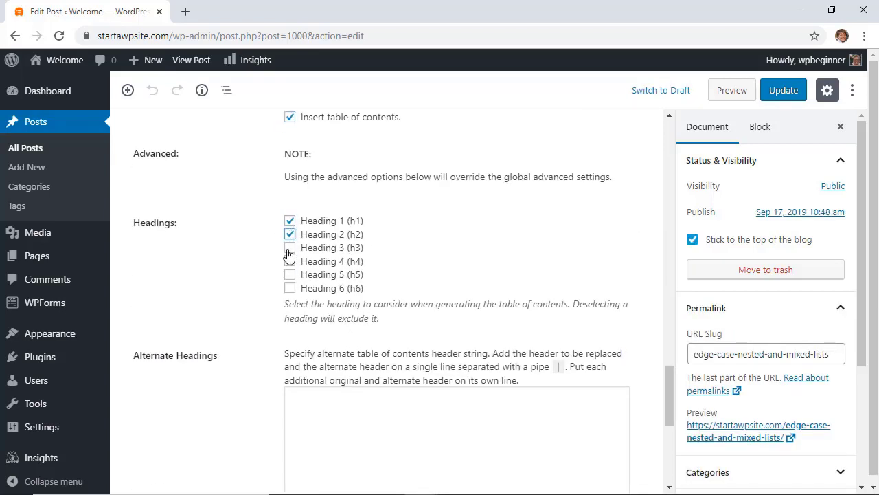
left_click(290, 248)
scroll(464, 296, "down", 2)
scroll(464, 296, "up", 4)
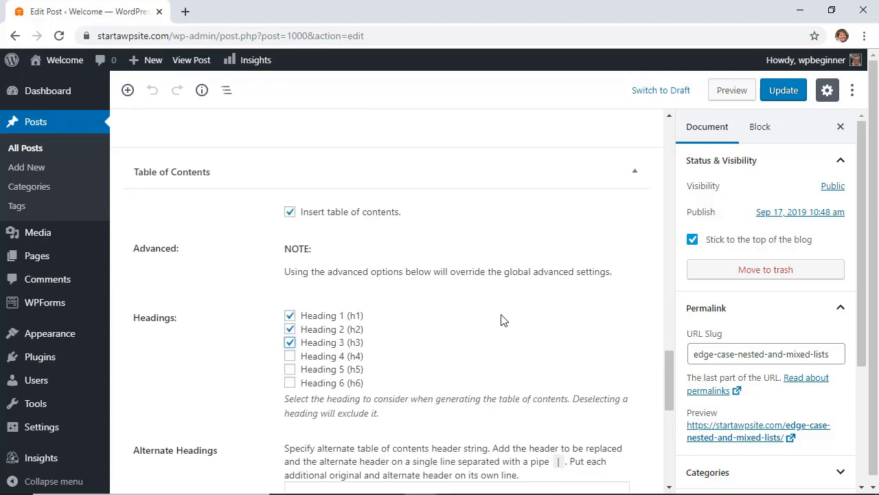
Update the Edge Case: Nested And Mixed Lists post and view it on the live site.
left_click(783, 92)
left_click(196, 130)
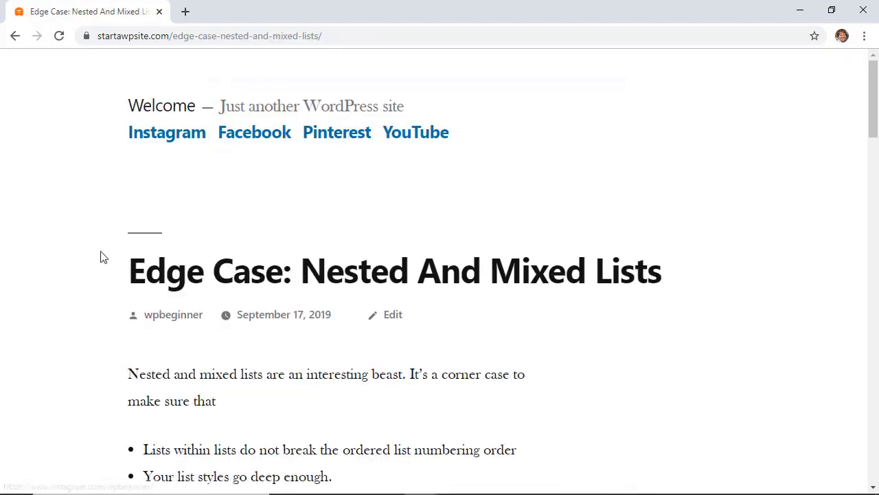
scroll(102, 256, "down", 4)
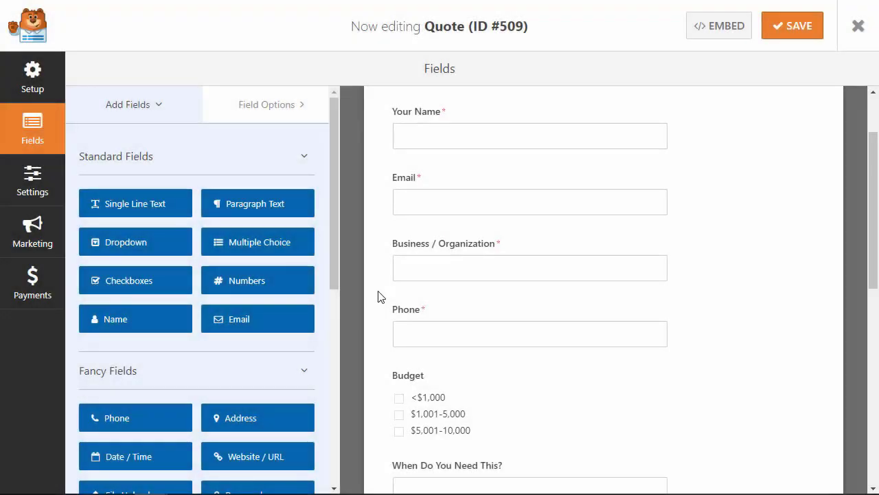
scroll(378, 296, "down", 2)
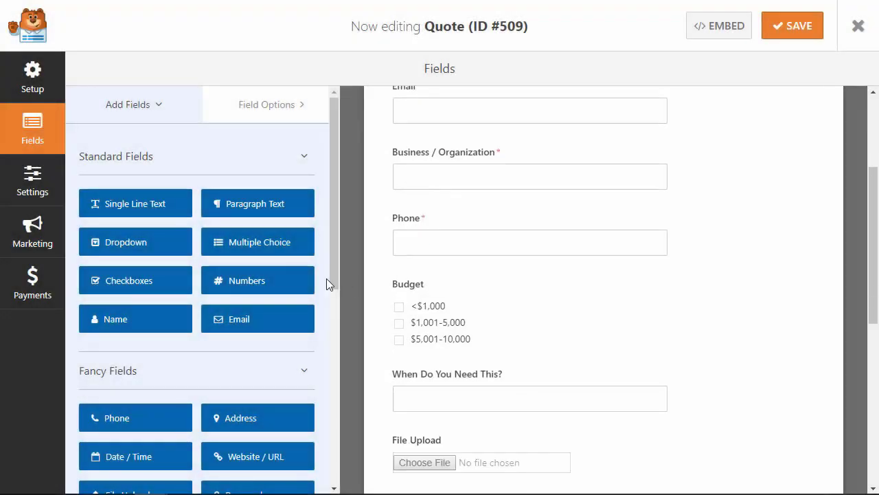
scroll(196, 258, "down", 2)
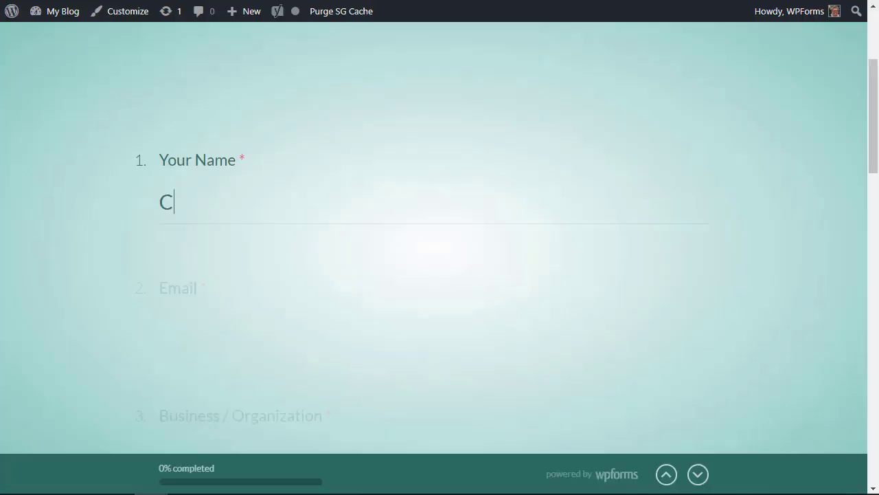
Fill in the quote form with the contact's name, e-mail, organization WPForms, phone number and a budget, then answer the math question with 11.
type("hristina")
key("Return")
type("christina@example.com")
key("Return")
type("WPForms")
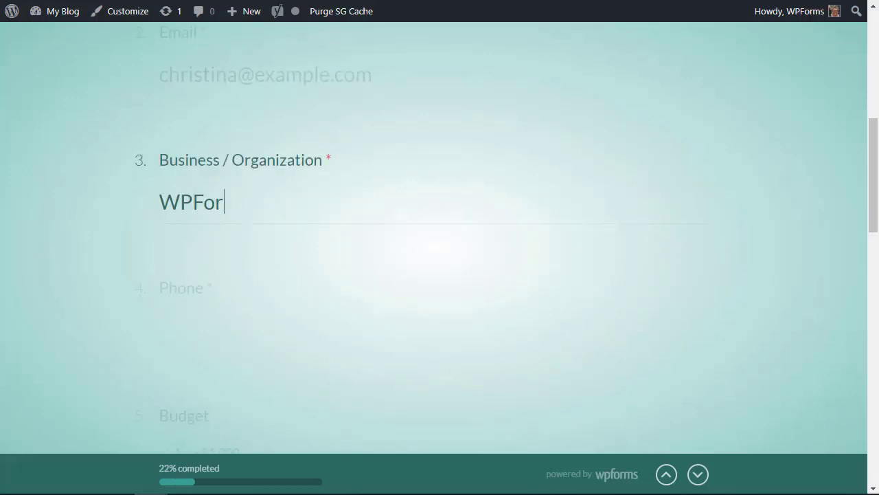
key("Return")
type("5555551212")
key("Return")
key("c")
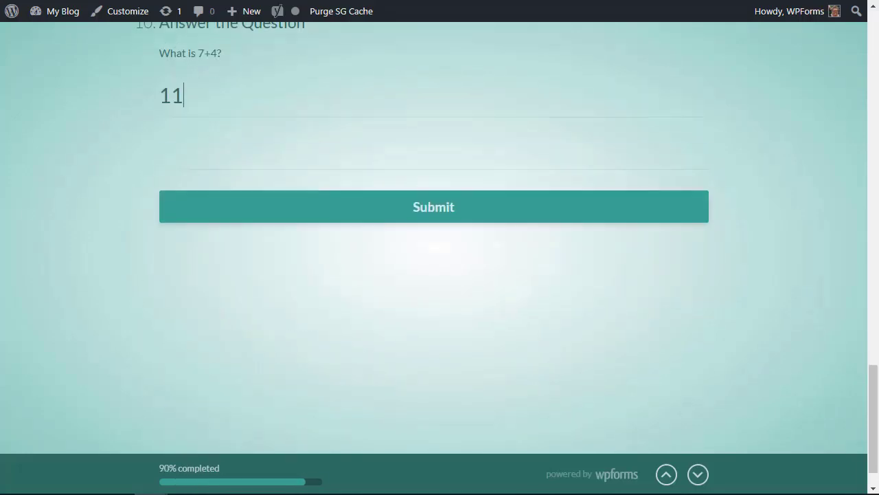
key("Return")
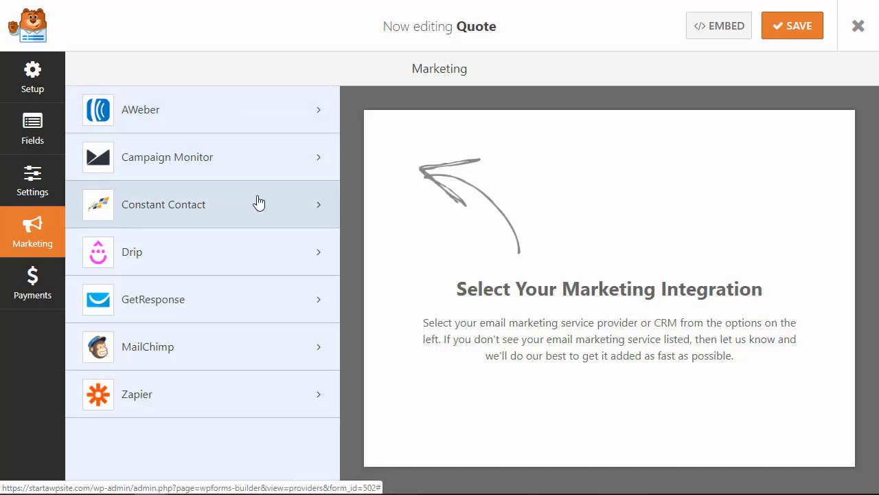
Show the payment integrations available for the Quote form in the WPForms builder.
left_click(51, 291)
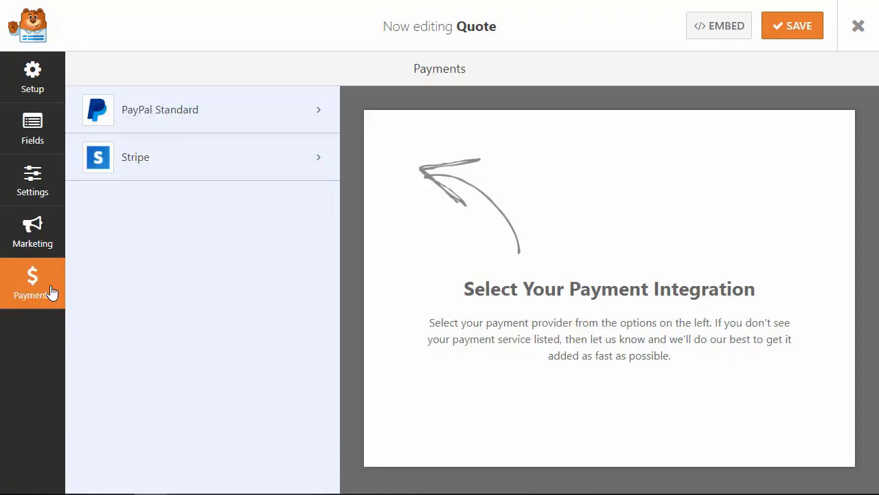